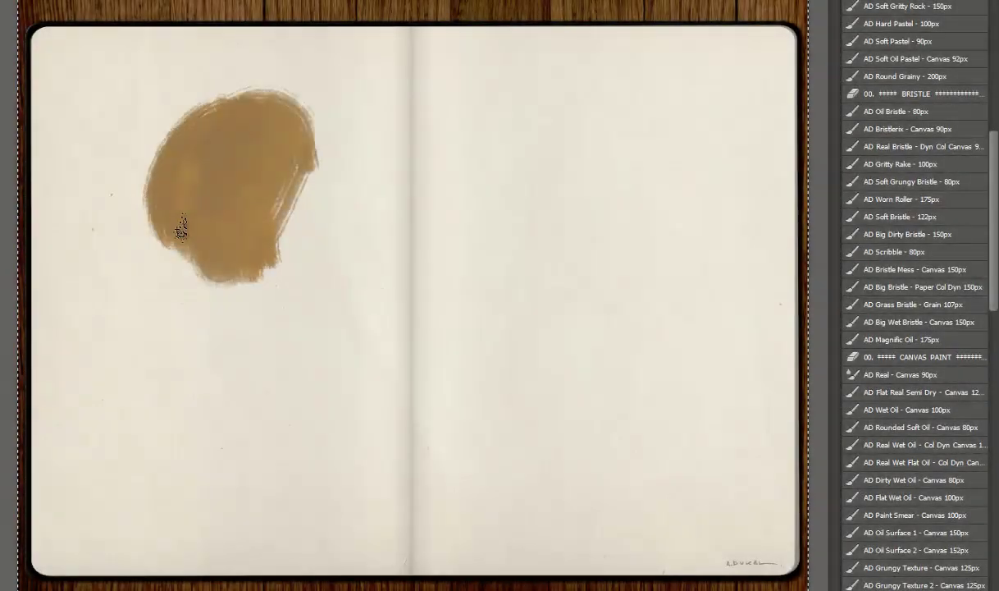
Block in the hunched boy's head, body, arm and fist in tan on the left page.
mouse_move(194, 230)
mouse_down()
mouse_move(292, 271)
mouse_move(313, 305)
mouse_move(286, 323)
mouse_move(239, 518)
mouse_up()
mouse_move(128, 335)
mouse_down()
mouse_move(178, 345)
mouse_move(223, 398)
mouse_up()
mouse_move(156, 351)
mouse_down()
mouse_move(222, 401)
mouse_move(202, 400)
mouse_move(127, 307)
mouse_move(174, 301)
mouse_up()
drag(324, 192, 292, 217)
drag(197, 500, 341, 525)
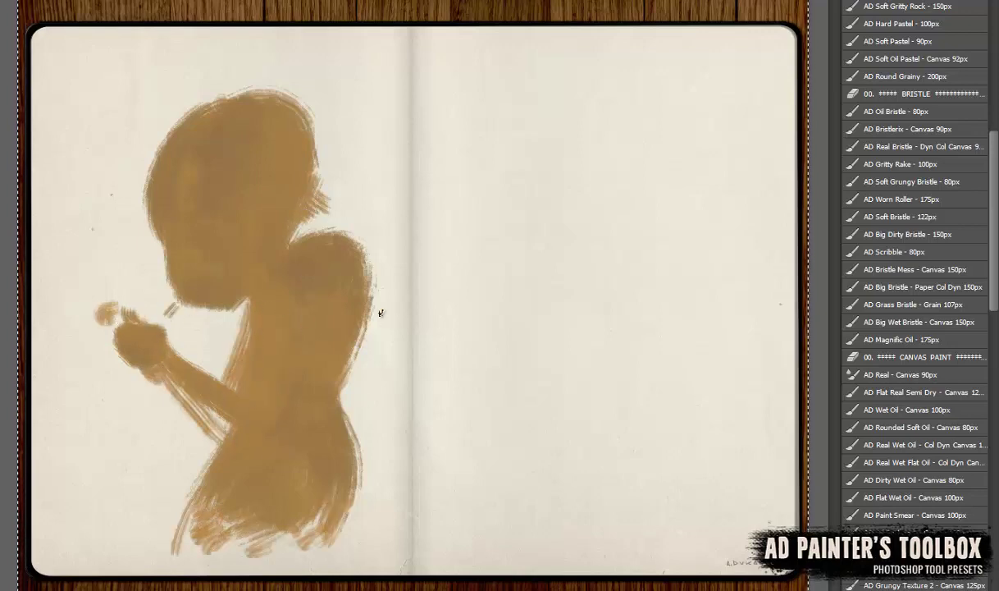
drag(260, 250, 246, 233)
With a large dirty bristle brush, shade the hair, neck, head and body dark brown.
click(908, 233)
drag(510, 144, 537, 218)
key(ctrl+z)
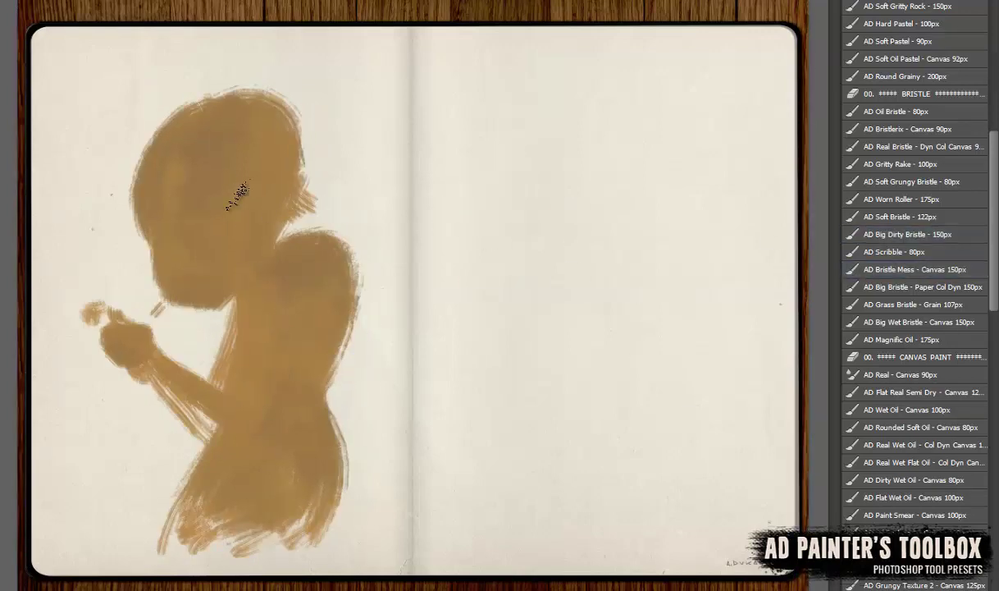
drag(223, 197, 164, 283)
drag(184, 123, 156, 271)
drag(262, 246, 234, 385)
drag(271, 353, 218, 480)
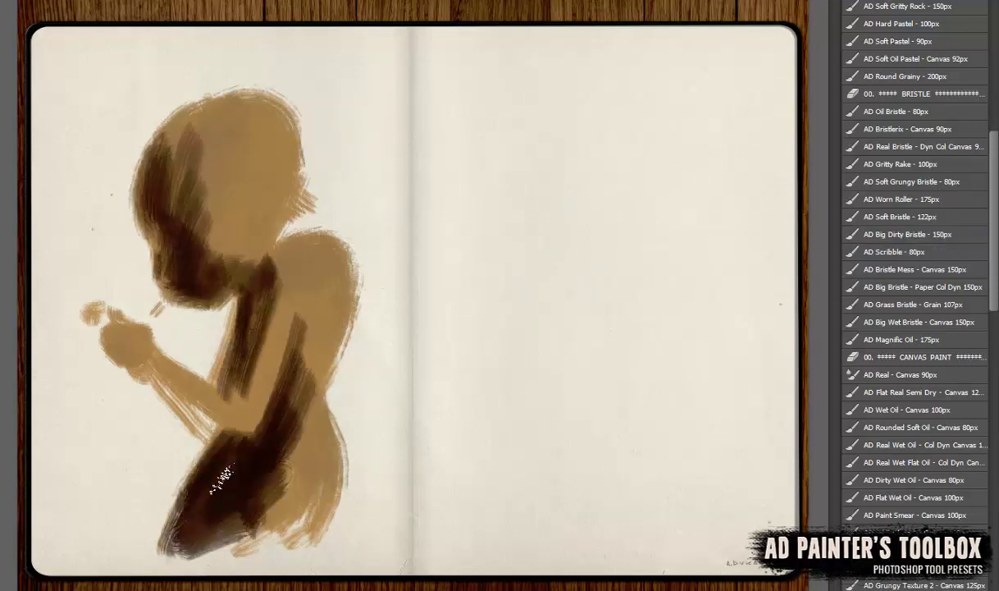
drag(296, 238, 263, 435)
mouse_move(230, 115)
mouse_down()
mouse_move(171, 189)
mouse_move(156, 238)
mouse_up()
mouse_move(106, 315)
mouse_down()
mouse_move(164, 370)
mouse_move(271, 518)
mouse_up()
With AD Cheap Brush, paint red over the hair, ear, chest, forearm and back.
scroll(911, 328, down, 3)
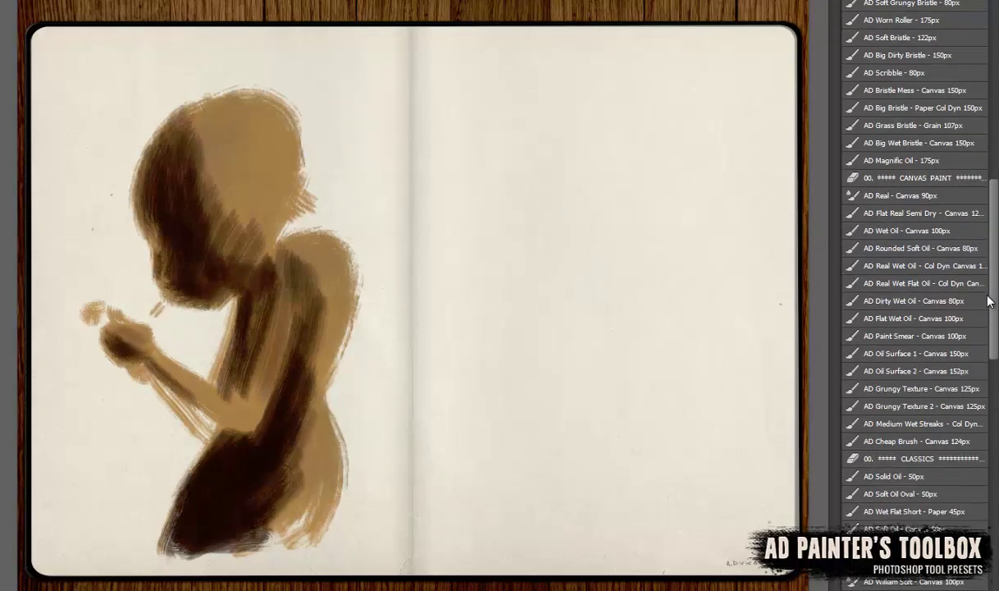
scroll(910, 345, down, 3)
click(917, 370)
drag(226, 94, 168, 136)
mouse_move(288, 107)
mouse_down()
mouse_move(182, 133)
mouse_move(302, 195)
mouse_up()
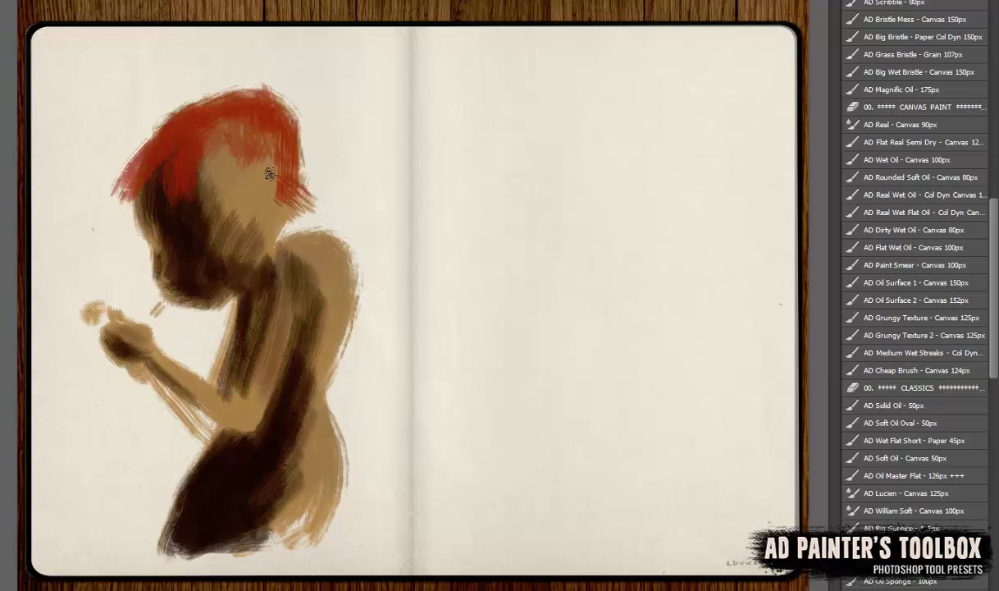
drag(201, 119, 225, 165)
drag(263, 300, 281, 350)
mouse_move(160, 353)
mouse_down()
mouse_move(213, 417)
mouse_move(234, 508)
mouse_up()
drag(333, 316, 307, 369)
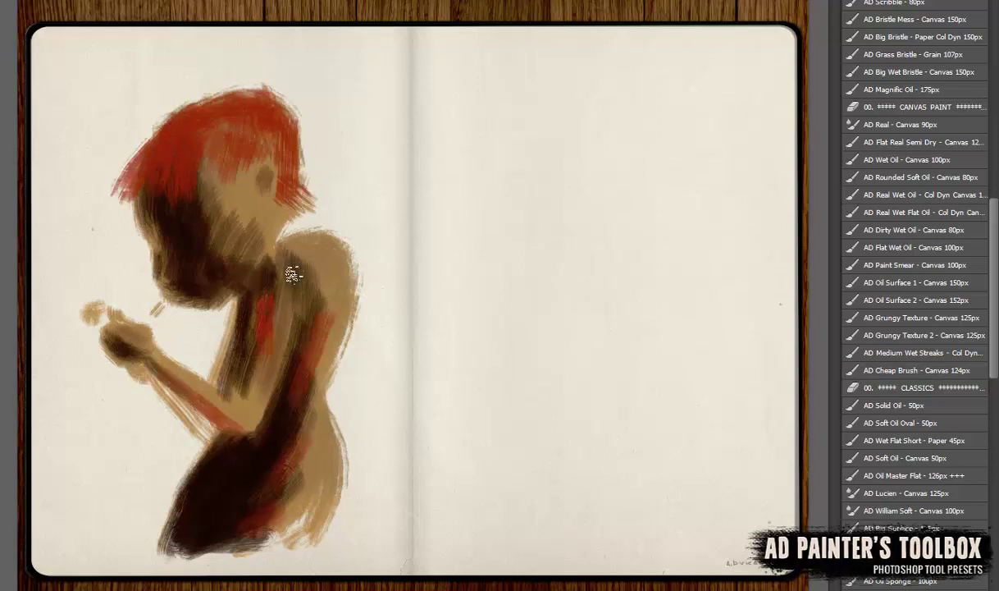
Repaint the face profile, jaw, neck and chest in dark and red, darkening the shoulder.
drag(169, 223, 160, 265)
mouse_move(152, 190)
mouse_down()
mouse_move(148, 253)
mouse_move(205, 255)
mouse_up()
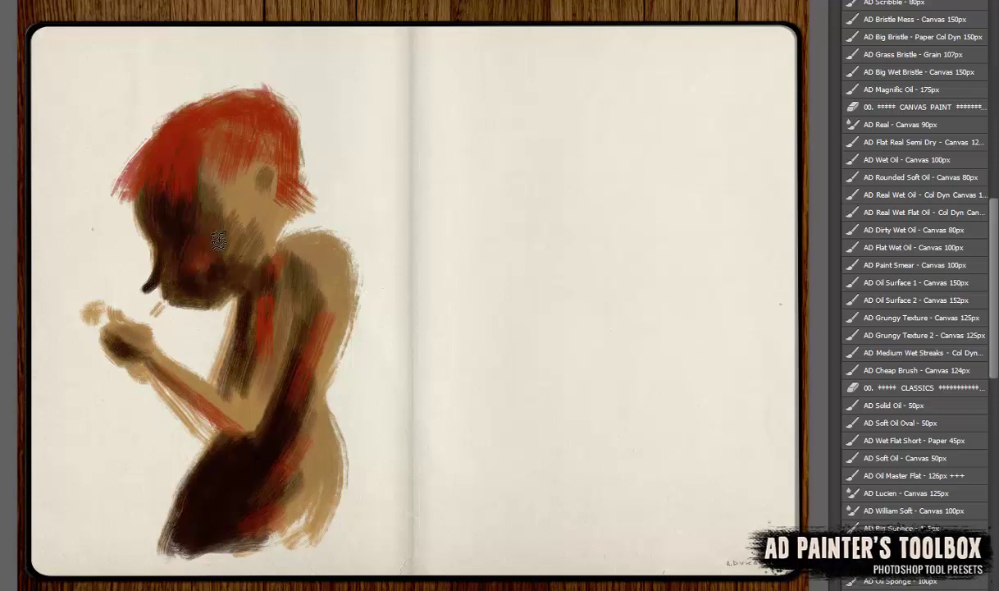
mouse_move(209, 214)
mouse_down()
mouse_move(246, 281)
mouse_move(226, 359)
mouse_move(245, 435)
mouse_up()
drag(275, 303, 255, 349)
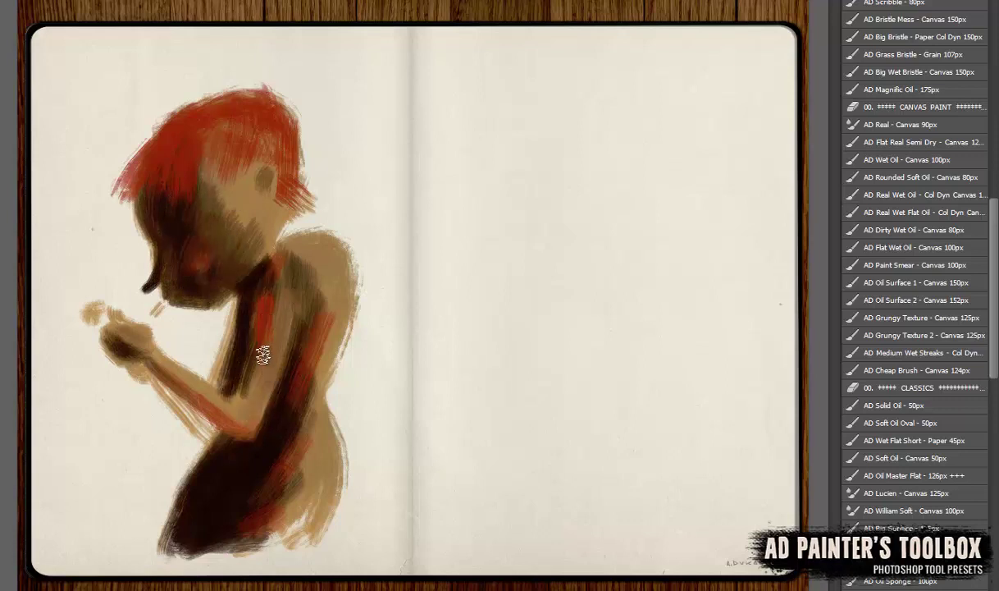
drag(274, 234, 239, 210)
alt+click(223, 250)
mouse_move(296, 238)
mouse_down()
mouse_move(295, 357)
mouse_move(348, 283)
mouse_up()
scroll(885, 263, down, 3)
key(ctrl+plus)
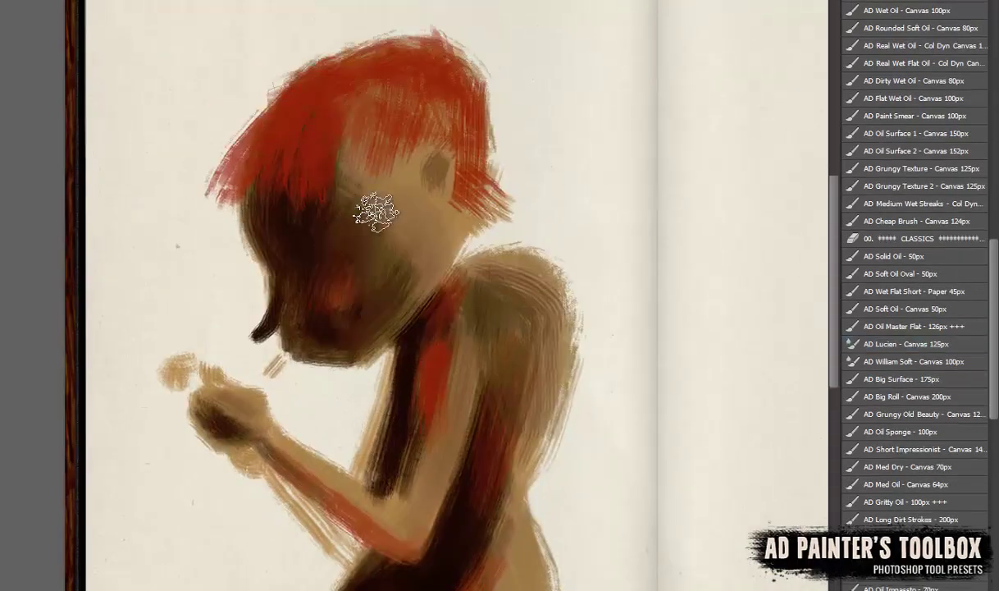
Smooth the face and cheek with tan sampled from the face, using a smoother brush.
mouse_move(316, 237)
mouse_down()
mouse_move(428, 182)
mouse_move(384, 196)
mouse_move(347, 240)
mouse_up()
scroll(911, 246, up, 7)
click(896, 79)
alt+click(397, 189)
click(903, 183)
alt+click(412, 197)
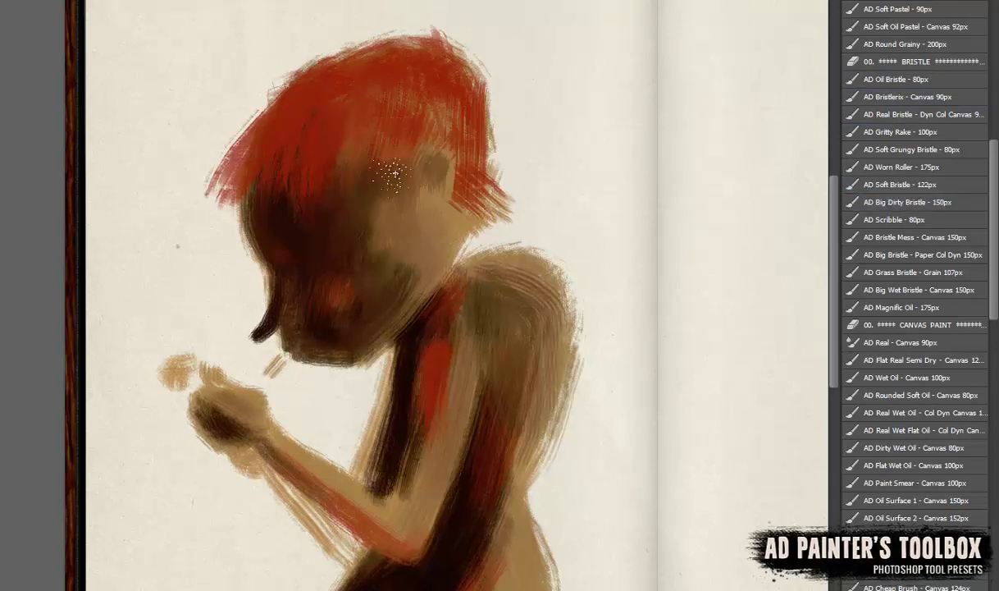
mouse_move(391, 174)
mouse_down()
mouse_move(327, 264)
mouse_move(353, 229)
mouse_move(345, 279)
mouse_move(288, 271)
mouse_up()
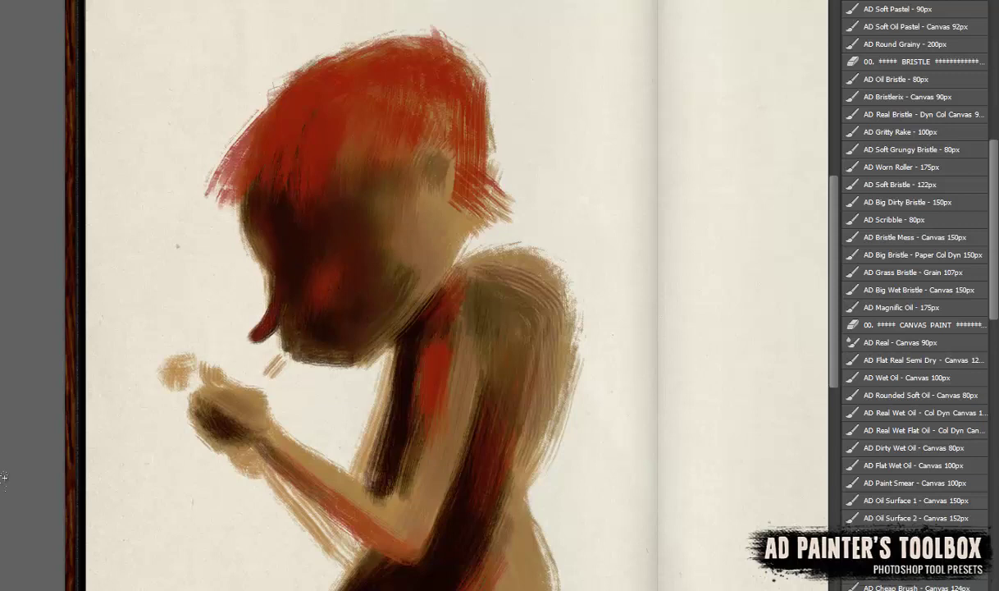
Paint refining strokes over the arm and torso.
drag(426, 345, 385, 468)
drag(443, 319, 386, 419)
mouse_move(377, 374)
mouse_down()
mouse_move(361, 476)
mouse_move(370, 470)
mouse_up()
key(ctrl+minus)
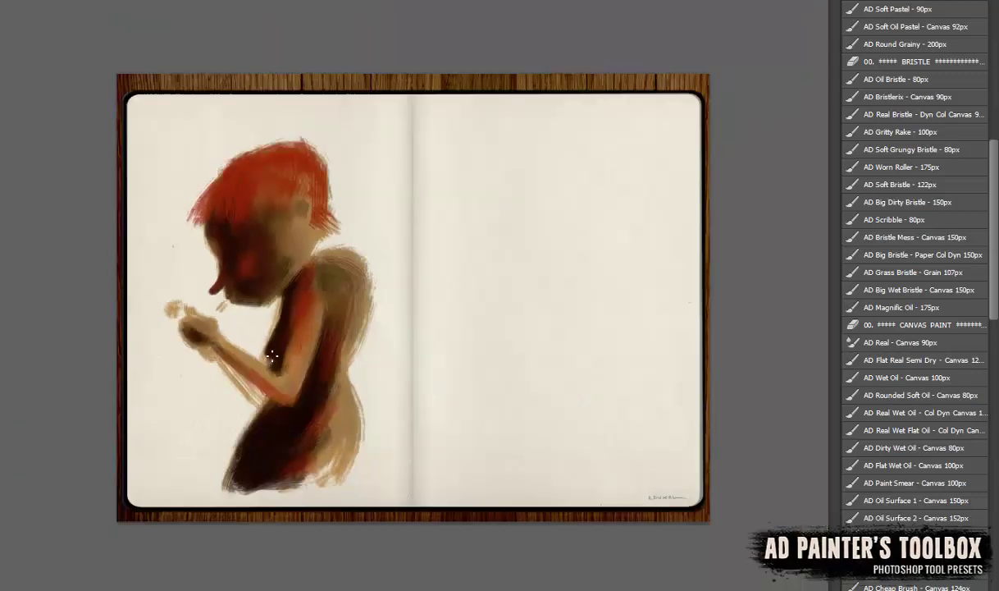
key(ctrl+plus)
Repaint the shoulder, back edge and chest, and darken the hair on the right.
drag(517, 279, 484, 197)
drag(443, 168, 525, 123)
drag(509, 180, 533, 377)
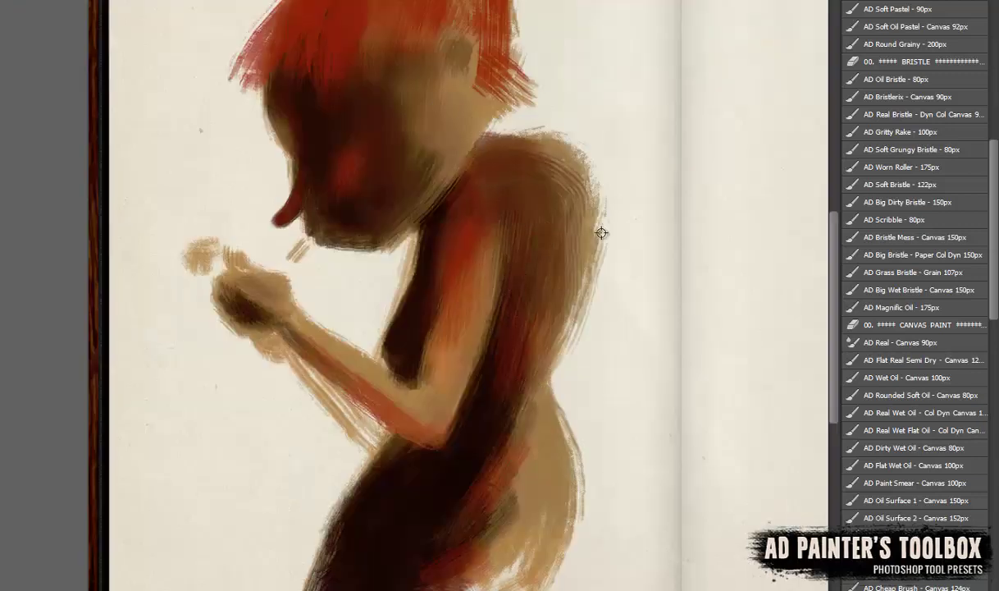
mouse_move(601, 233)
mouse_down()
mouse_move(533, 123)
mouse_move(589, 187)
mouse_move(555, 385)
mouse_move(578, 501)
mouse_up()
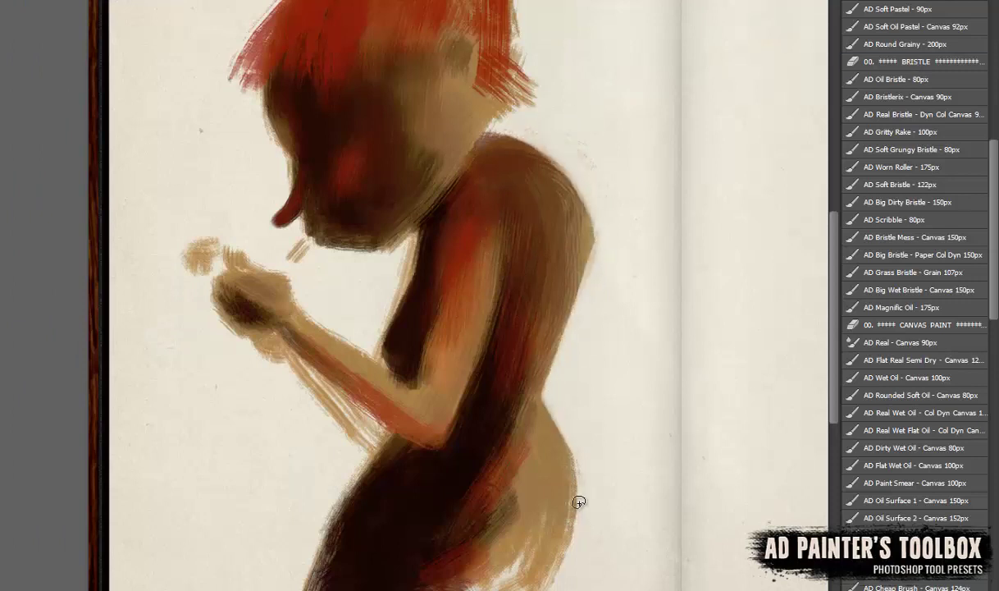
drag(561, 229, 525, 361)
drag(492, 181, 417, 322)
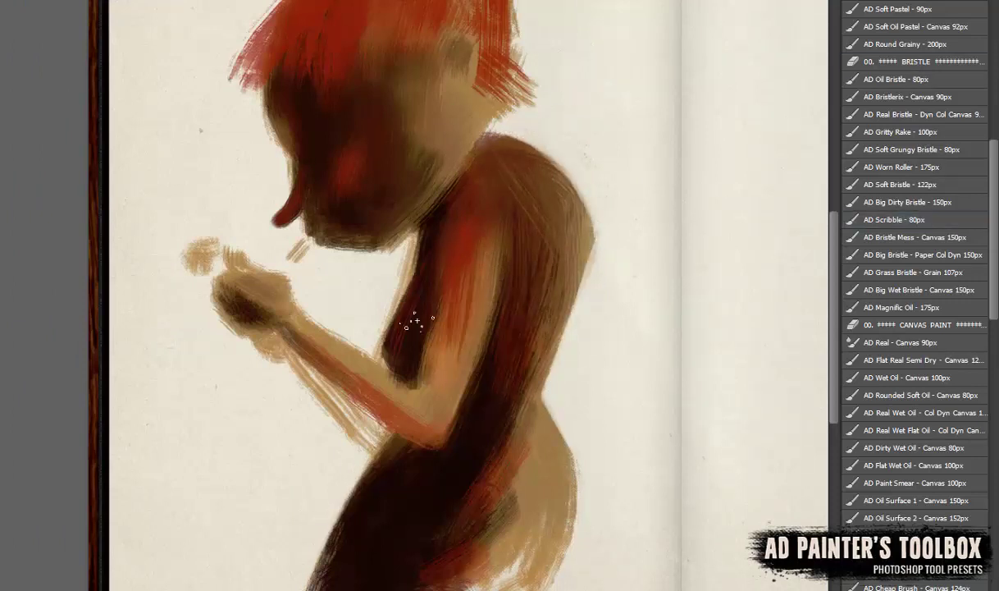
drag(476, 49, 525, 119)
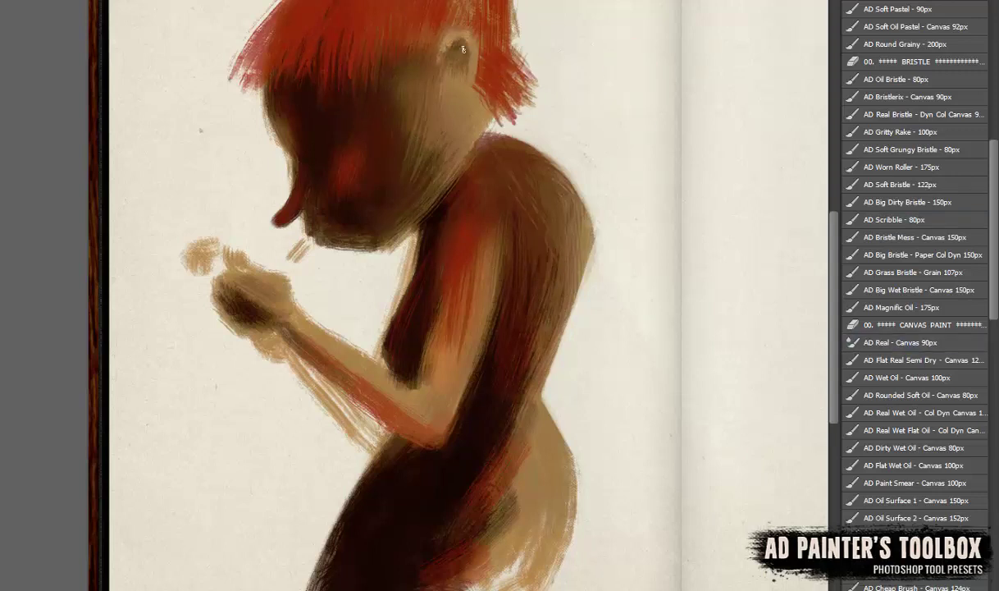
key(period)
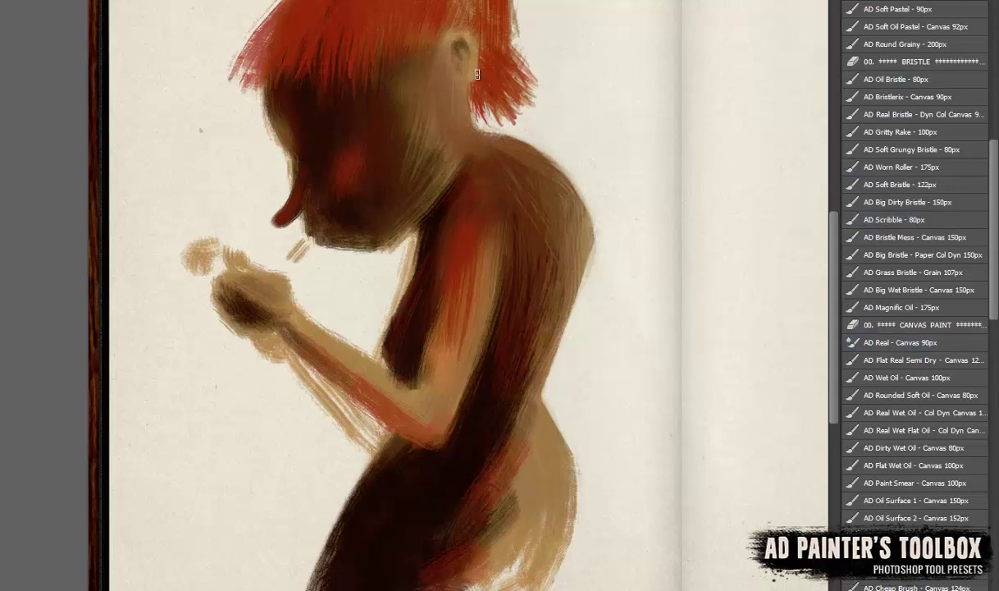
key(period)
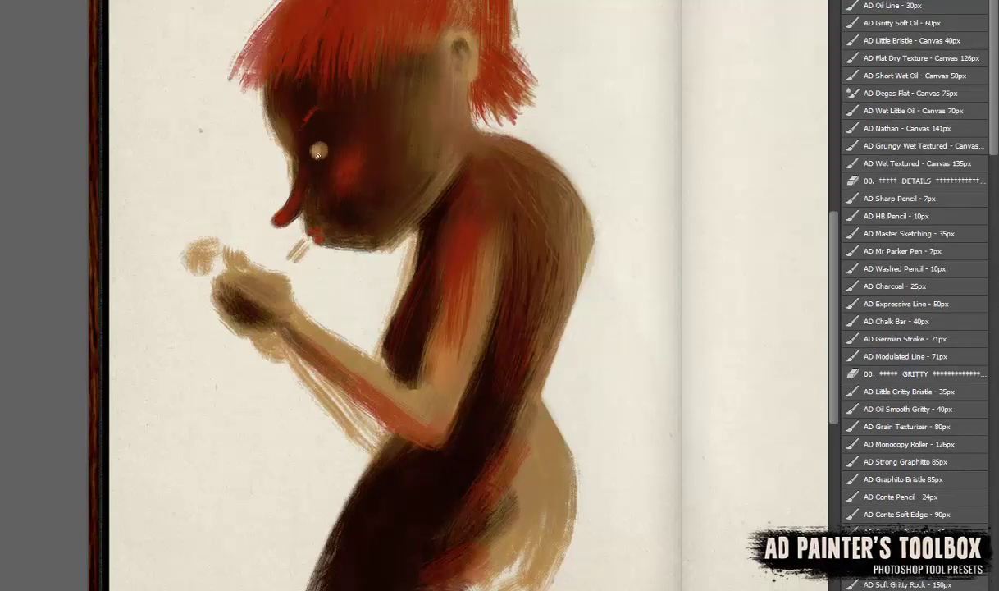
Repaint the boy's hands and arm in darker red.
key(ctrl+plus)
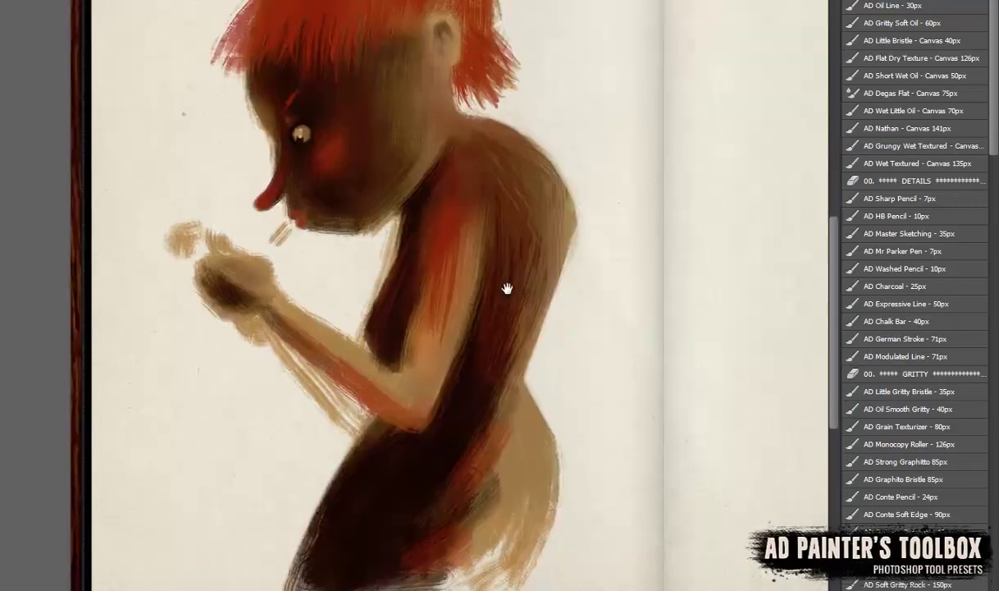
drag(400, 154, 508, 285)
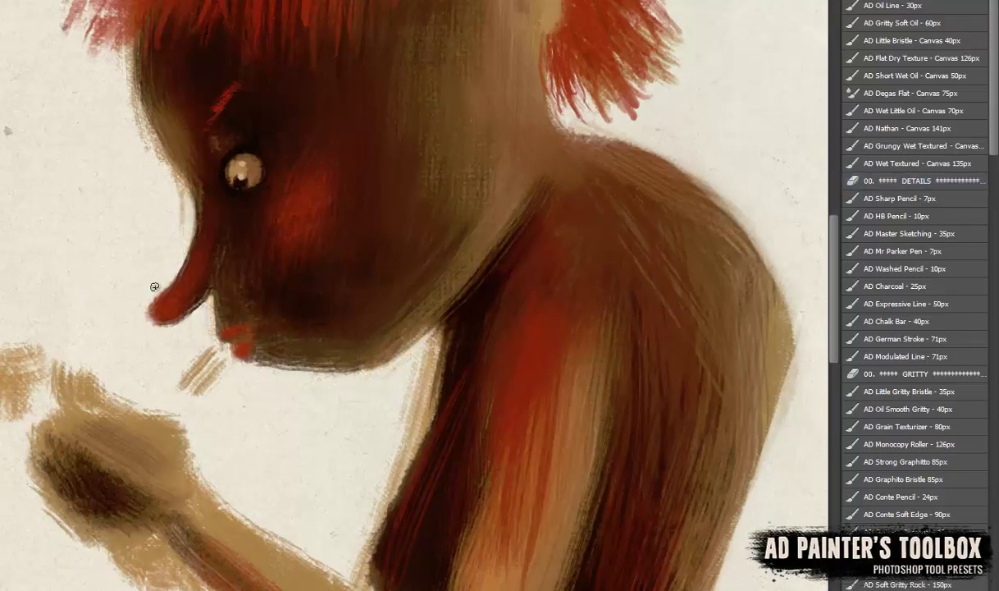
key(ctrl+minus)
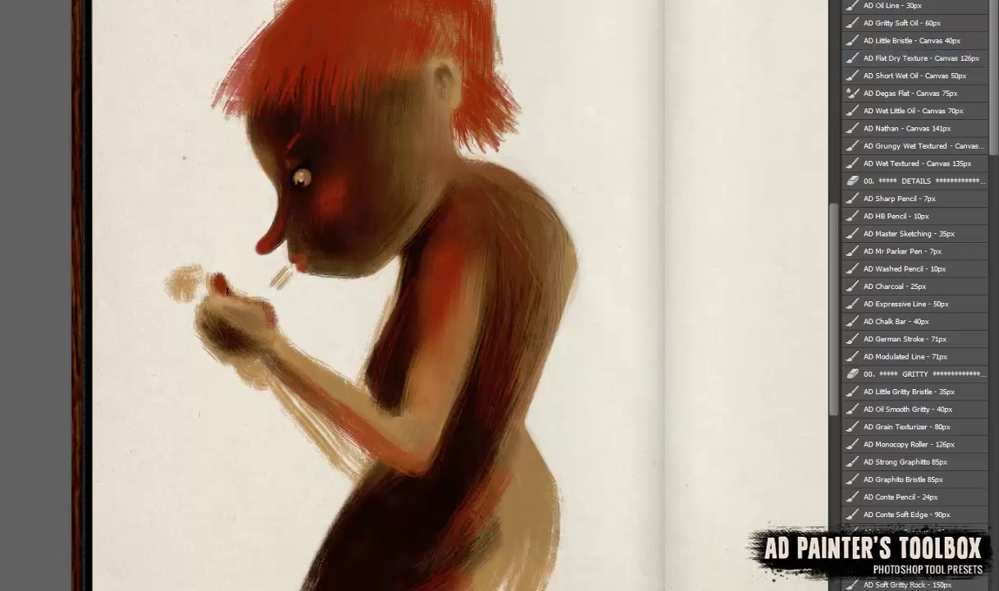
drag(247, 344, 344, 423)
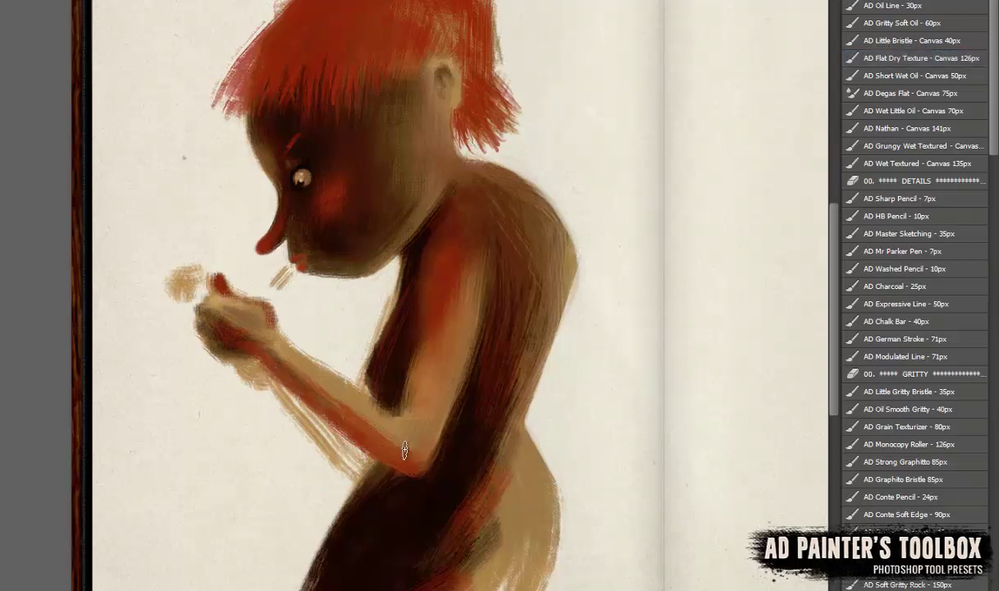
mouse_move(408, 314)
mouse_down()
mouse_move(428, 347)
mouse_move(425, 382)
mouse_up()
Add a light torso-coloured stroke down the arm and darken the back edge and arm underside.
alt+click(433, 383)
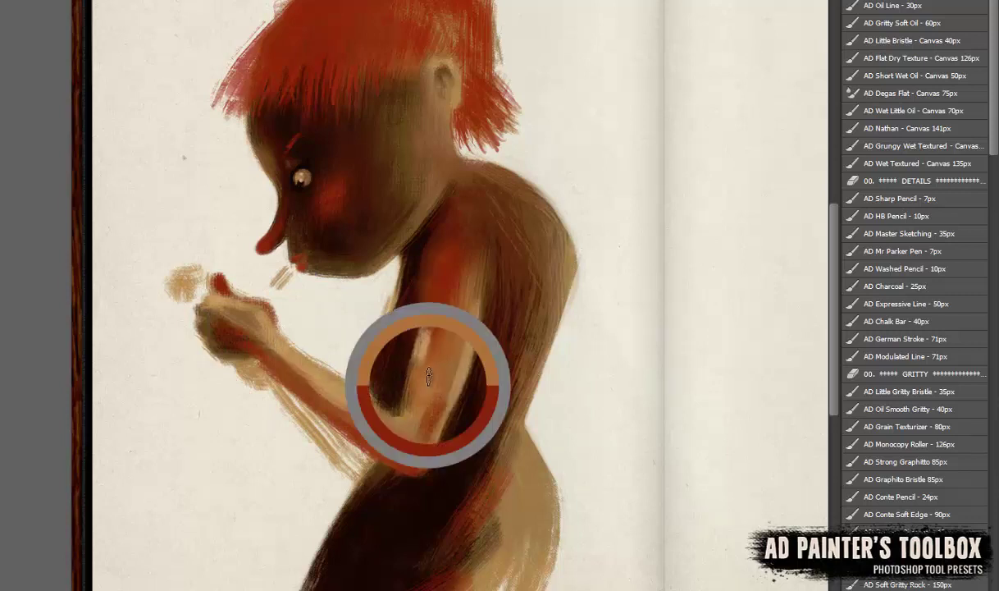
drag(487, 283, 485, 348)
drag(403, 262, 301, 443)
drag(270, 379, 341, 453)
drag(246, 361, 325, 439)
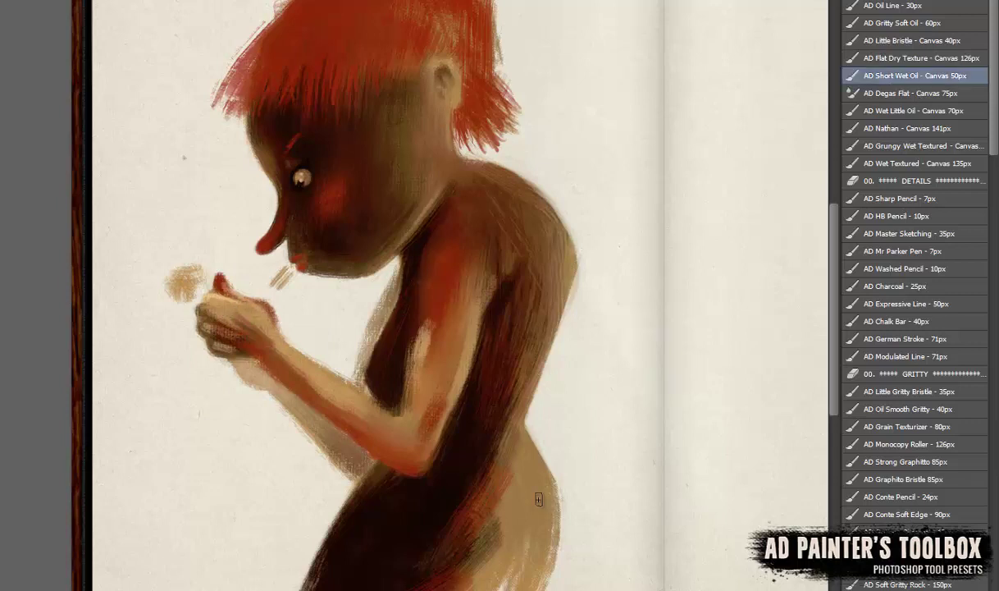
Blend lighter tan and red into the lower torso and hip.
drag(500, 502, 488, 425)
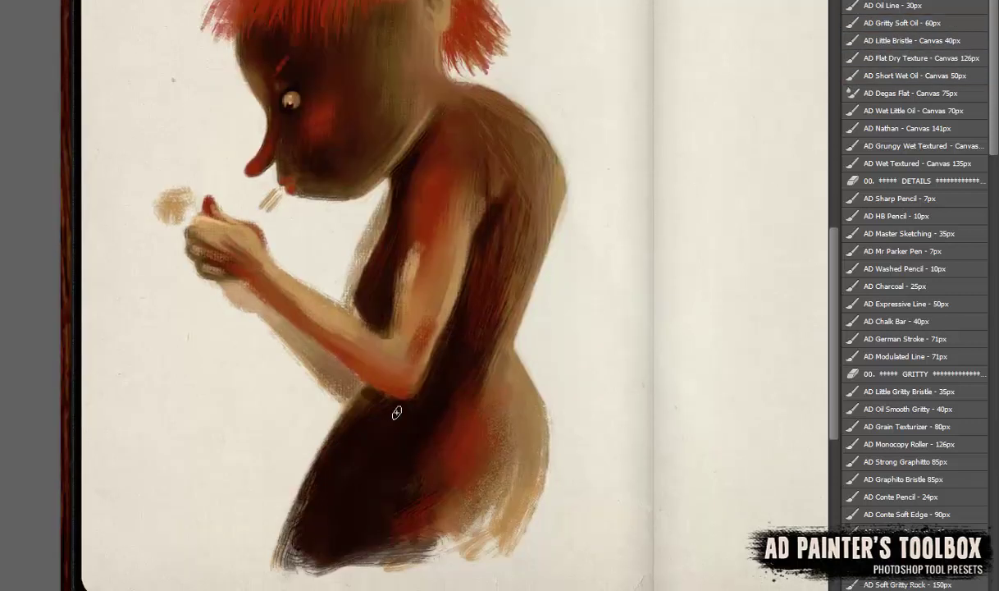
mouse_move(328, 545)
mouse_down()
mouse_move(438, 493)
mouse_move(341, 491)
mouse_move(482, 475)
mouse_move(418, 539)
mouse_up()
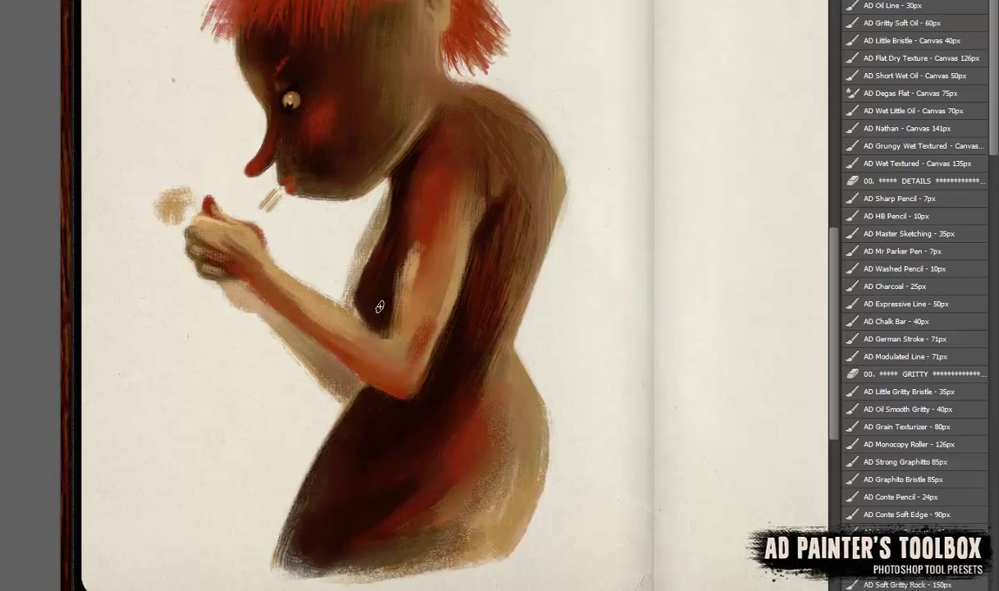
mouse_move(289, 186)
mouse_down()
mouse_move(312, 289)
mouse_move(284, 318)
mouse_up()
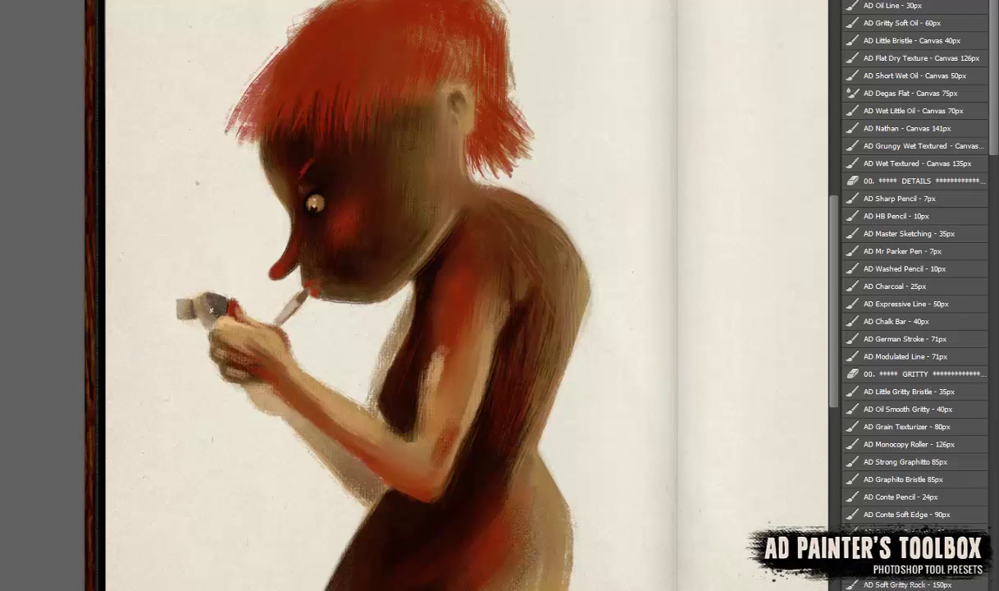
alt+click(422, 238)
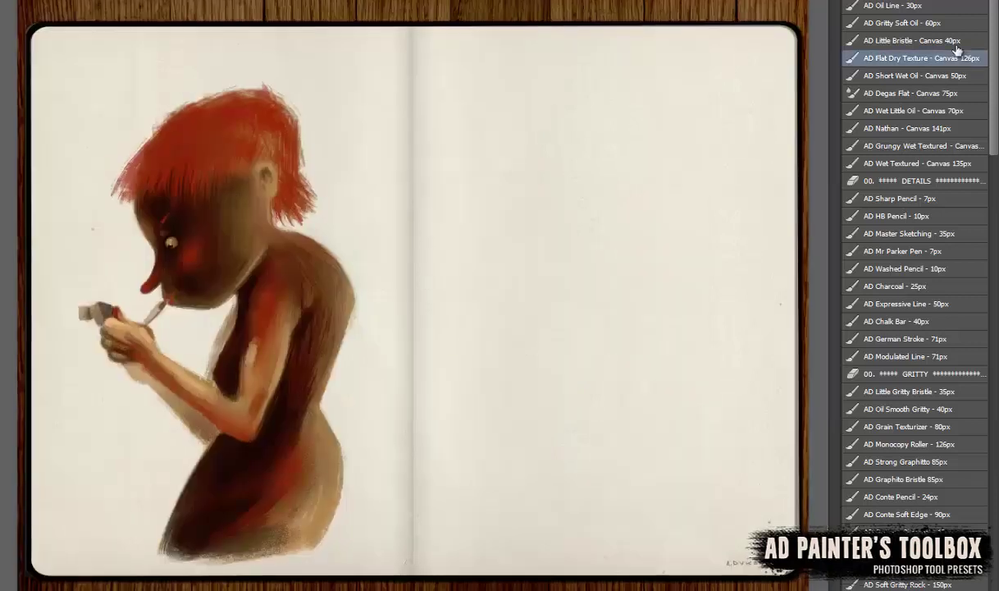
Paint blue sky behind the head and chest, with a lighter blue haze along the back.
mouse_move(160, 74)
mouse_down()
mouse_move(120, 141)
mouse_move(152, 78)
mouse_move(116, 197)
mouse_up()
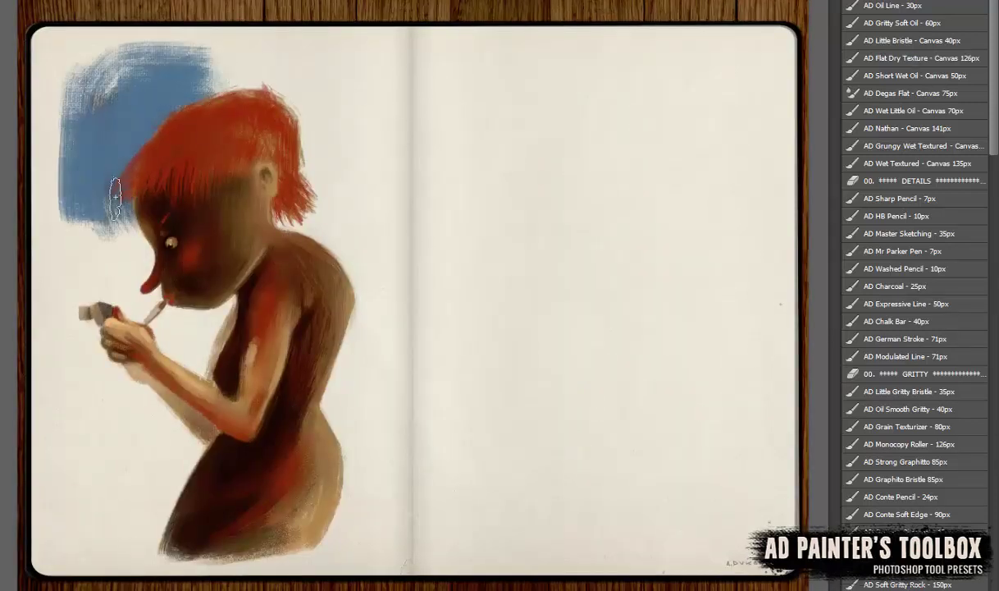
mouse_move(150, 236)
mouse_down()
mouse_move(160, 495)
mouse_move(207, 468)
mouse_move(81, 408)
mouse_up()
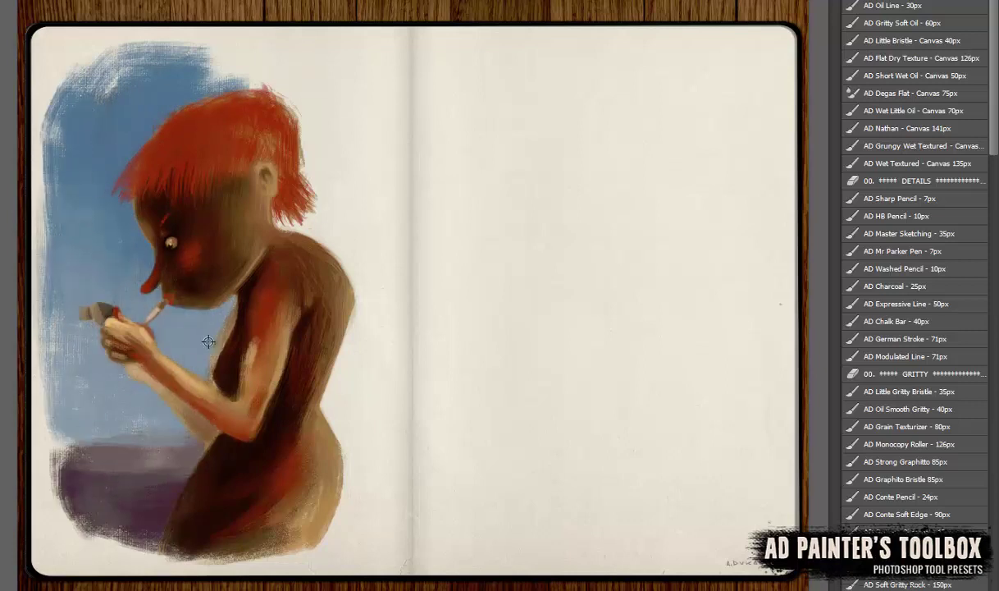
mouse_move(207, 339)
mouse_down()
mouse_move(225, 92)
mouse_move(354, 85)
mouse_move(363, 390)
mouse_move(374, 476)
mouse_move(388, 492)
mouse_up()
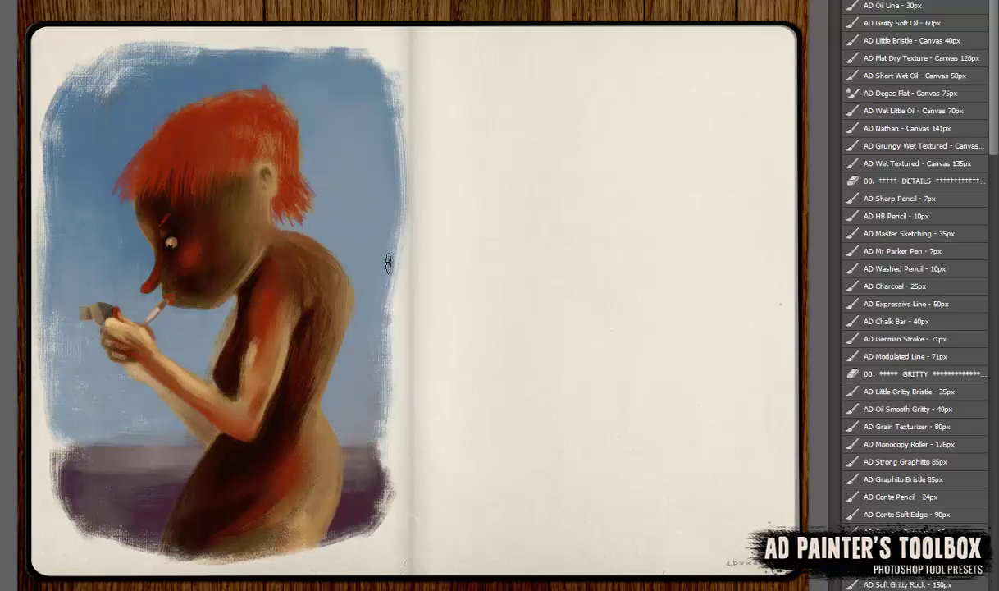
mouse_move(405, 442)
mouse_down()
mouse_move(381, 305)
mouse_move(314, 133)
mouse_up()
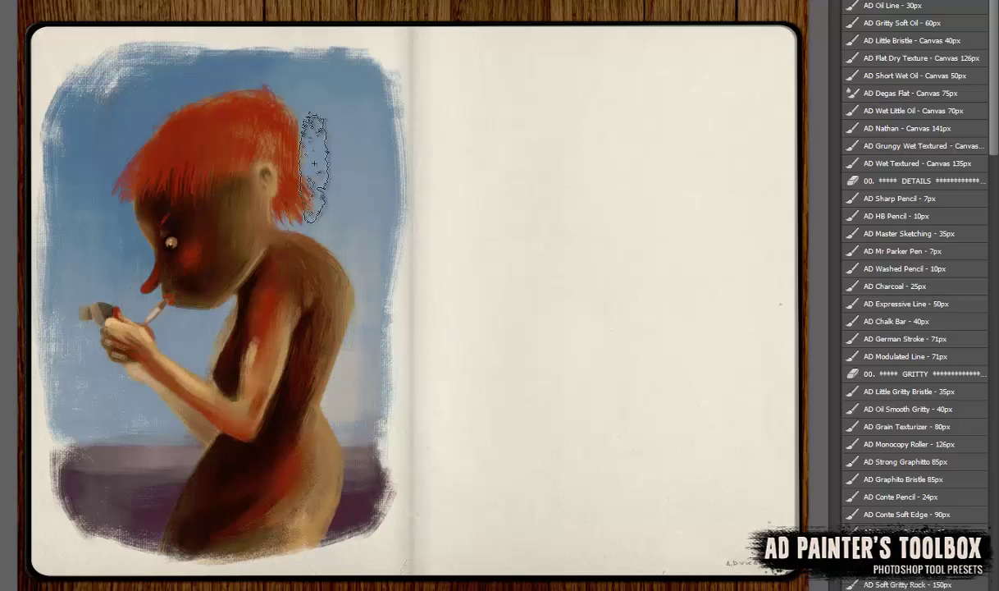
drag(134, 270, 123, 405)
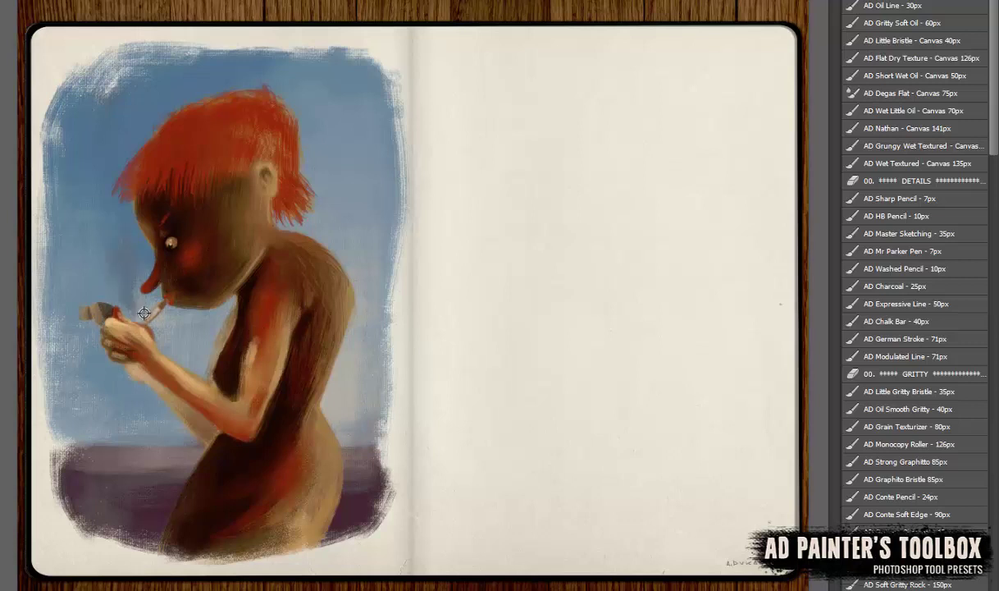
Sample colours and add dark purple smoke above the head and a darker horizon band.
alt+click(127, 245)
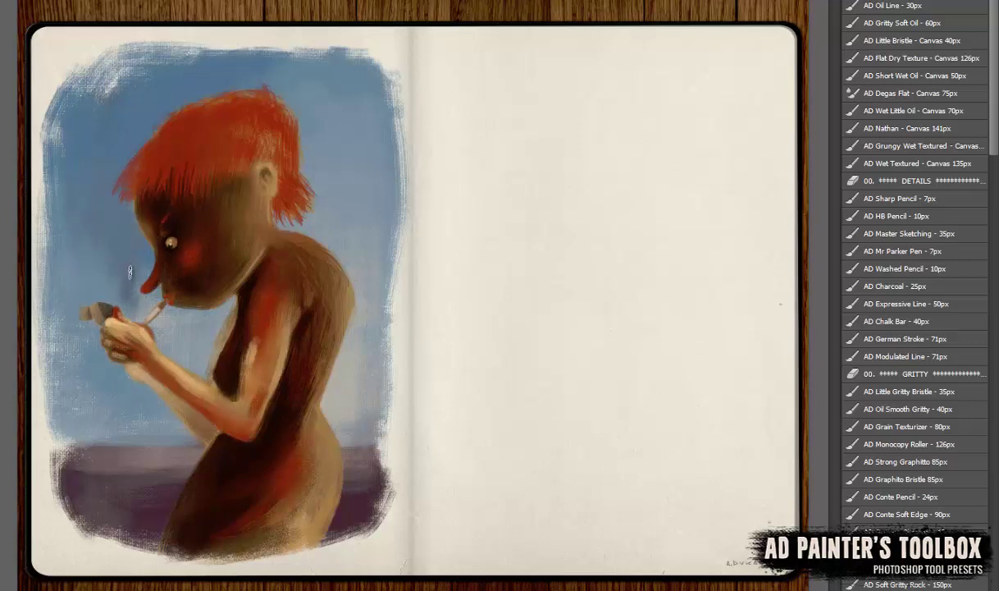
mouse_move(127, 252)
mouse_down()
mouse_move(84, 152)
mouse_move(84, 84)
mouse_move(301, 74)
mouse_move(209, 90)
mouse_move(274, 223)
mouse_up()
alt+click(329, 112)
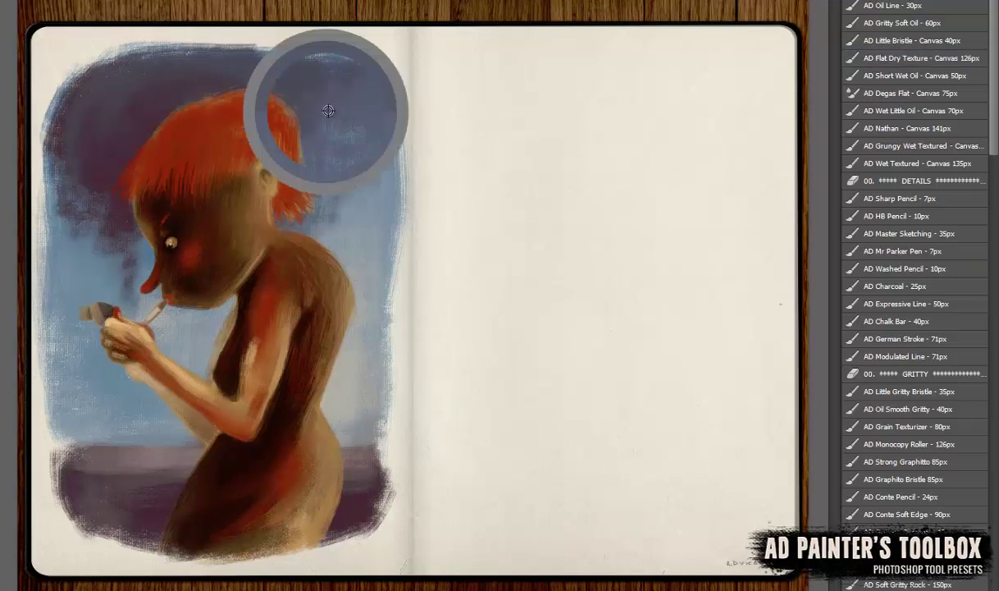
mouse_move(127, 163)
mouse_down()
mouse_move(146, 96)
mouse_move(312, 107)
mouse_move(320, 221)
mouse_move(379, 197)
mouse_up()
mouse_move(324, 381)
mouse_down()
mouse_move(139, 412)
mouse_move(268, 330)
mouse_move(164, 332)
mouse_move(391, 376)
mouse_up()
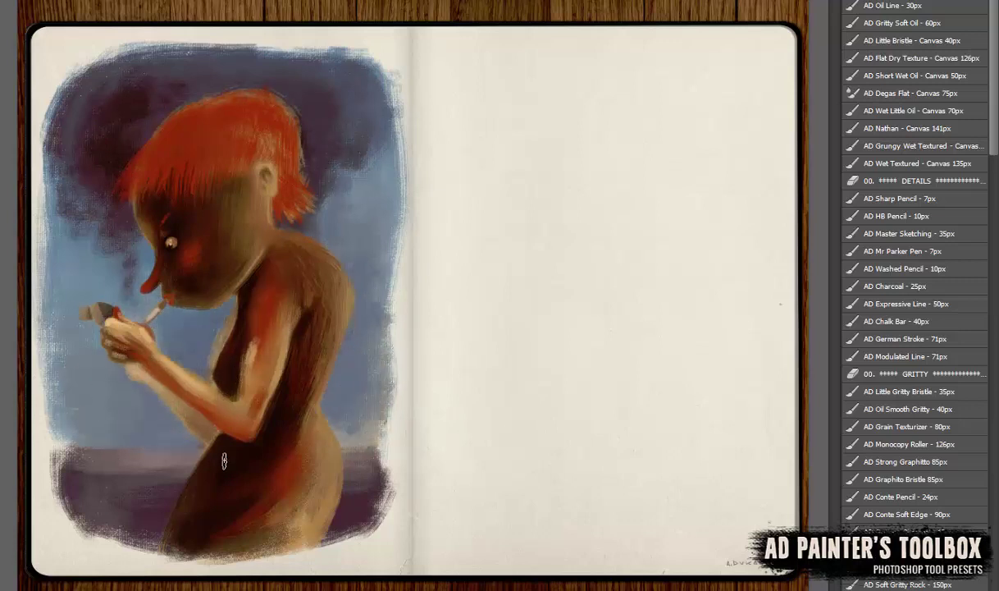
mouse_move(224, 461)
mouse_down()
mouse_move(345, 451)
mouse_move(139, 480)
mouse_move(60, 423)
mouse_move(164, 426)
mouse_move(74, 443)
mouse_up()
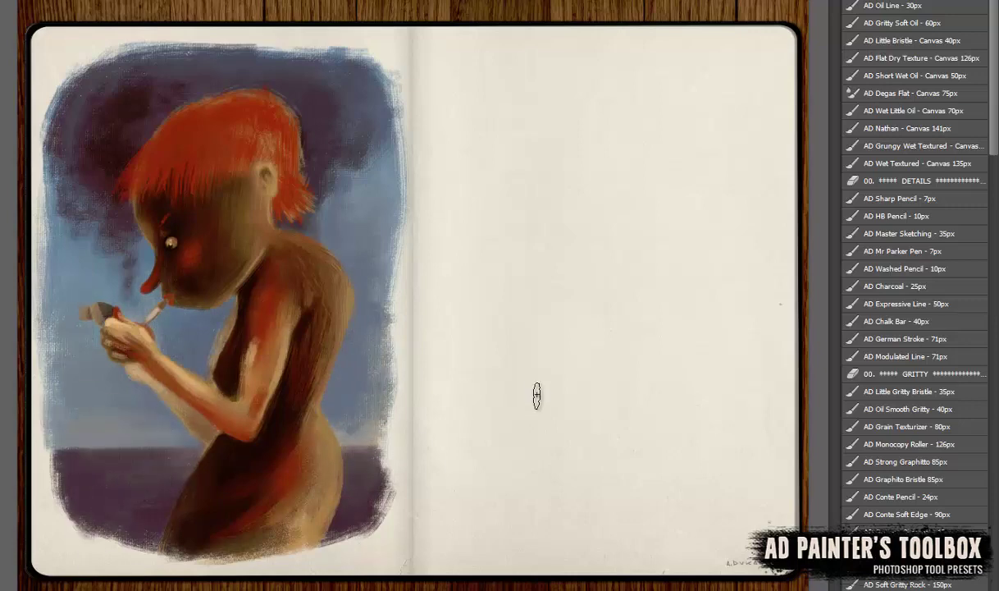
Darken the background right of the hair with dark purple.
key(ctrl+plus)
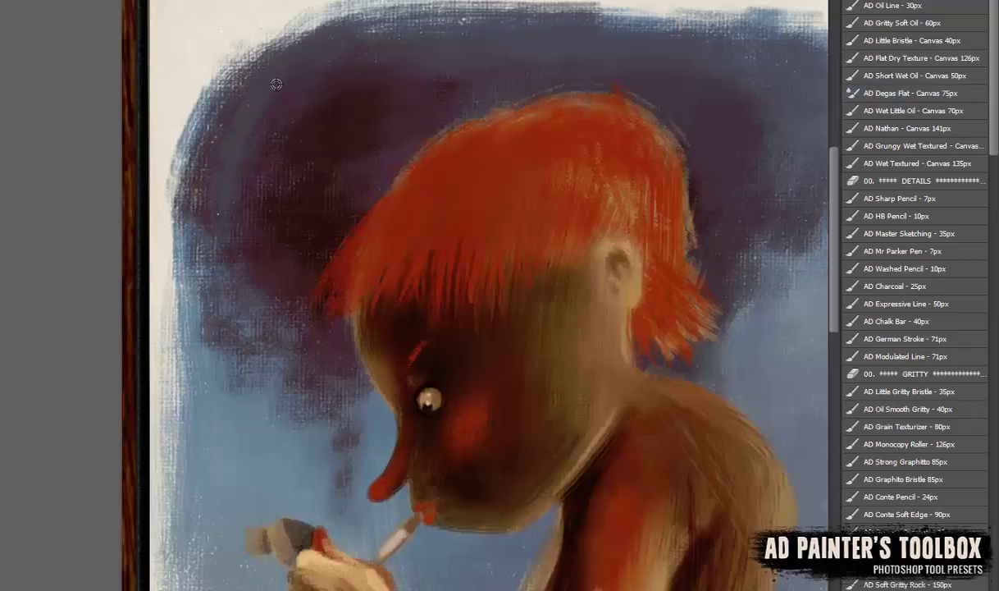
drag(703, 90, 699, 217)
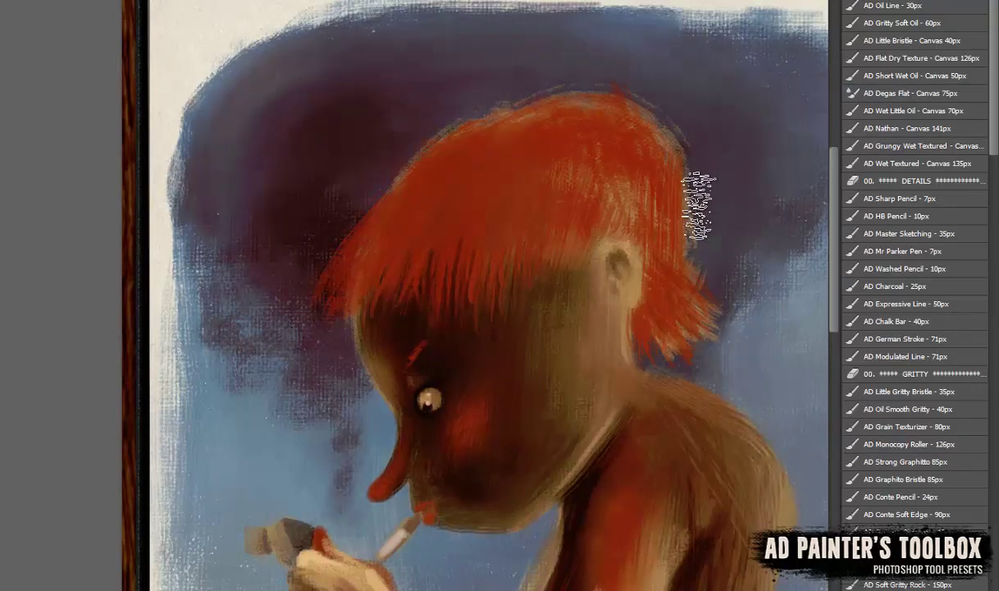
drag(701, 417, 604, 395)
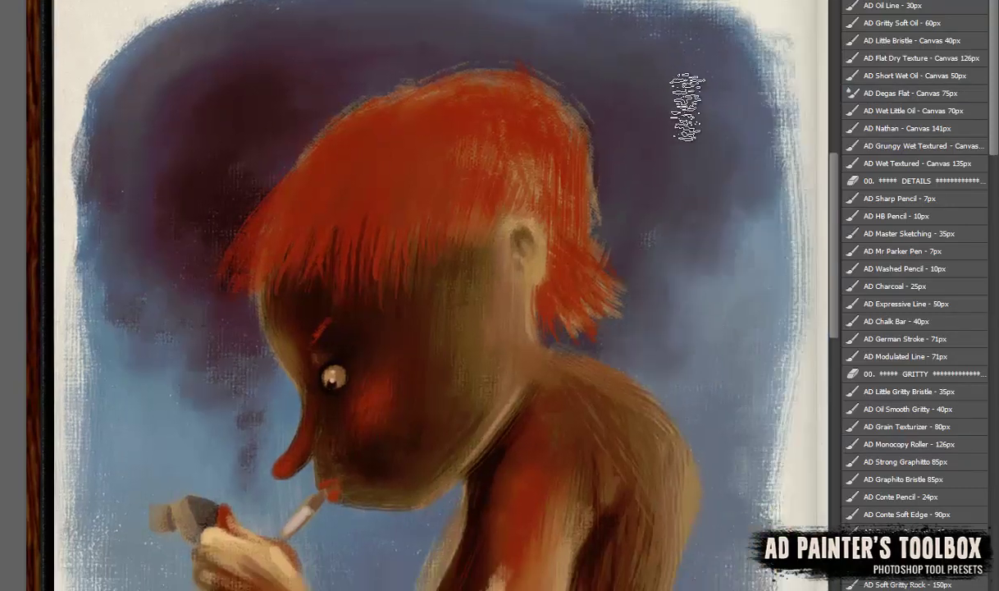
drag(643, 335, 681, 90)
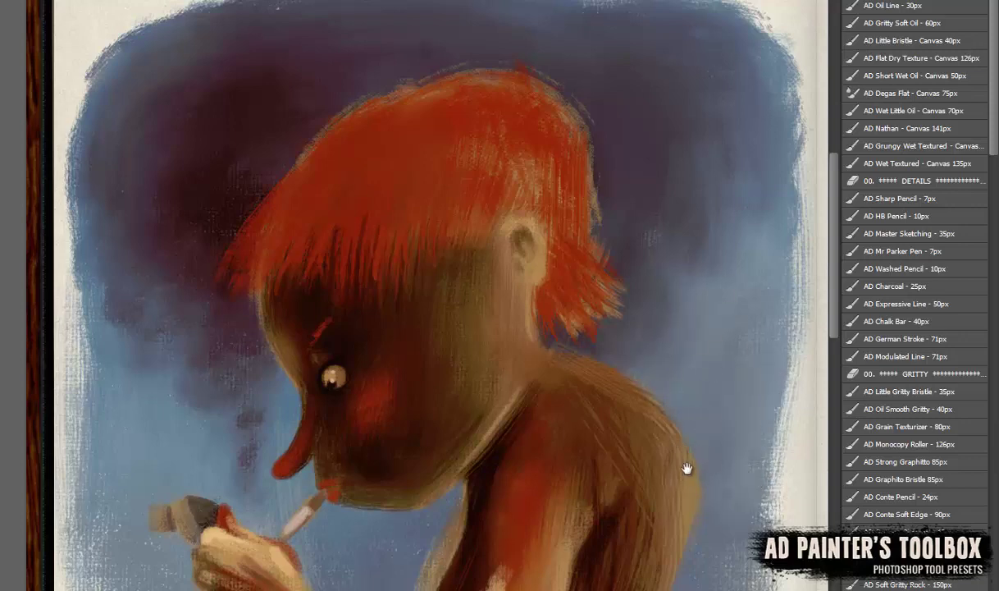
Darken the purple ground band at both edges and brighten the neck and ear with skin tone.
drag(658, 258, 591, 100)
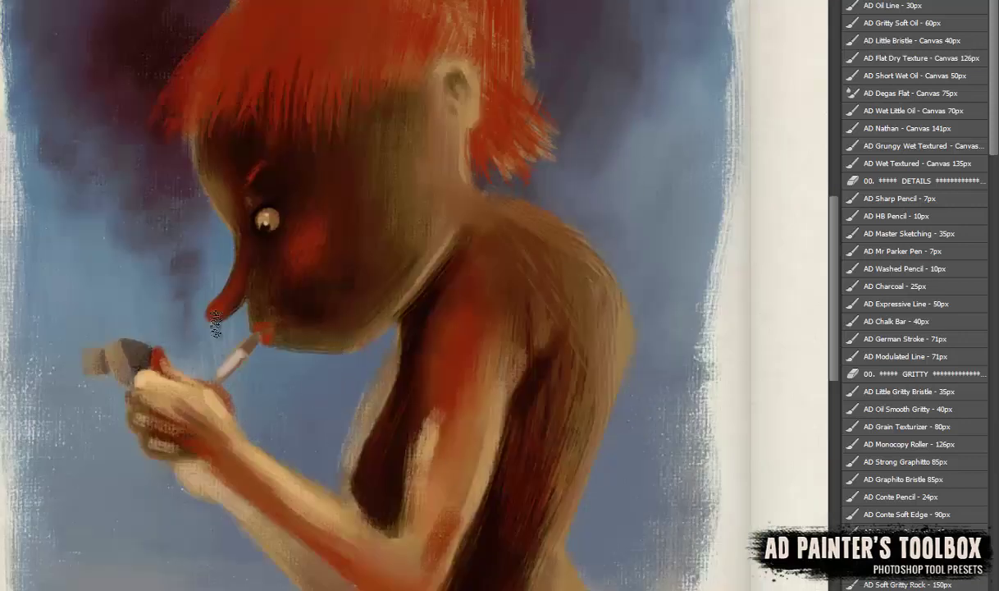
drag(301, 585, 316, 402)
drag(652, 427, 705, 541)
drag(24, 410, 82, 517)
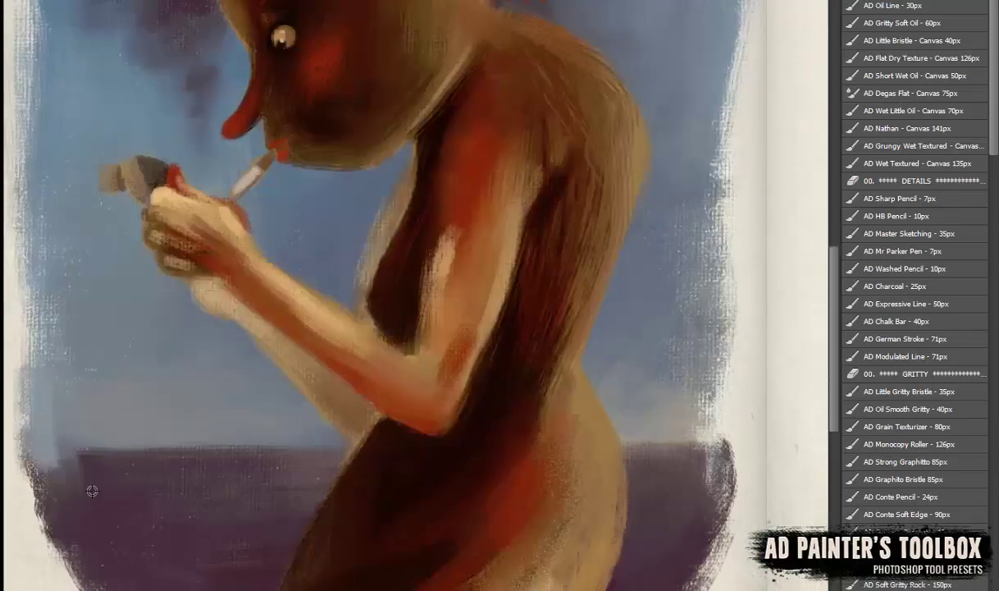
drag(472, 86, 427, 268)
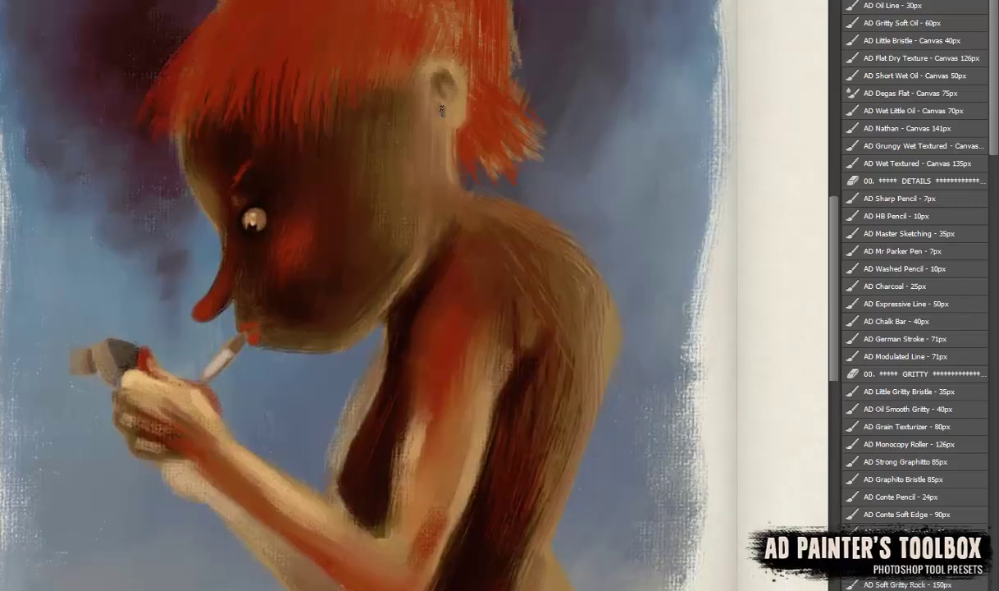
drag(409, 167, 451, 83)
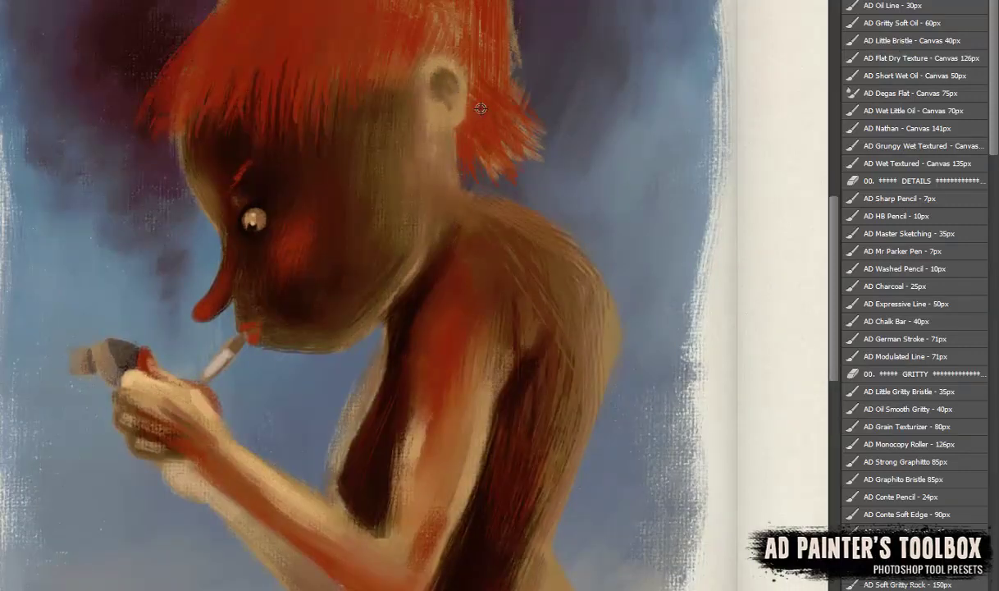
Pick a larger brush preset and highlight the top of the thumb beside the lighter.
scroll(995, 138, down, 5)
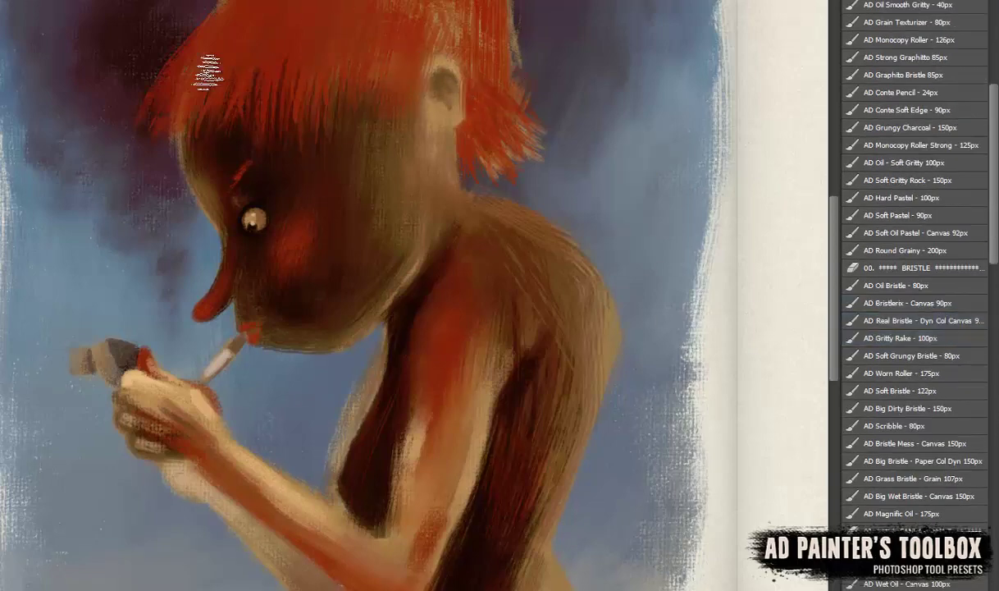
scroll(461, 103, up, 5)
scroll(911, 246, up, 5)
click(910, 93)
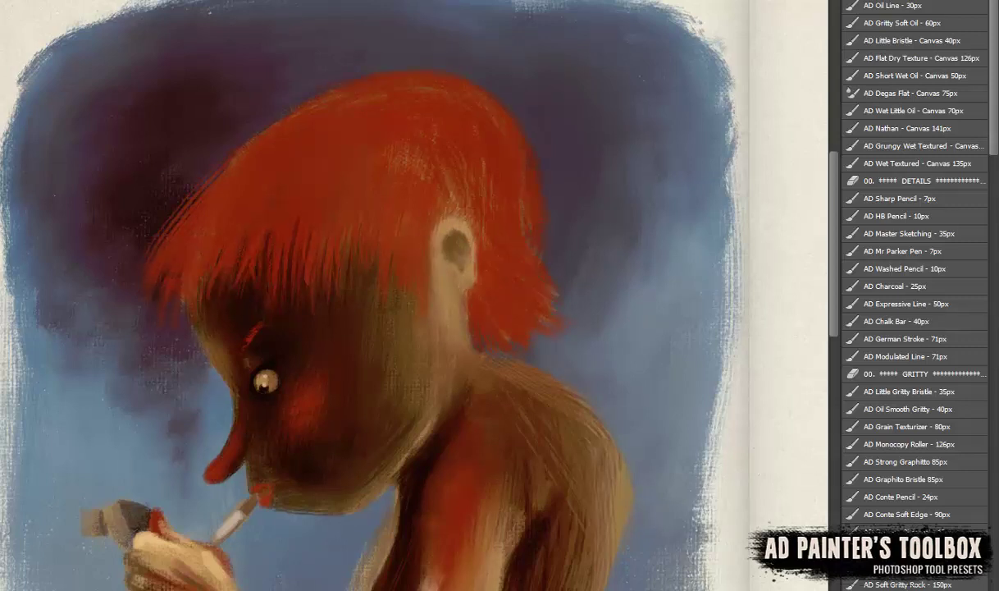
scroll(227, 274, down, 3)
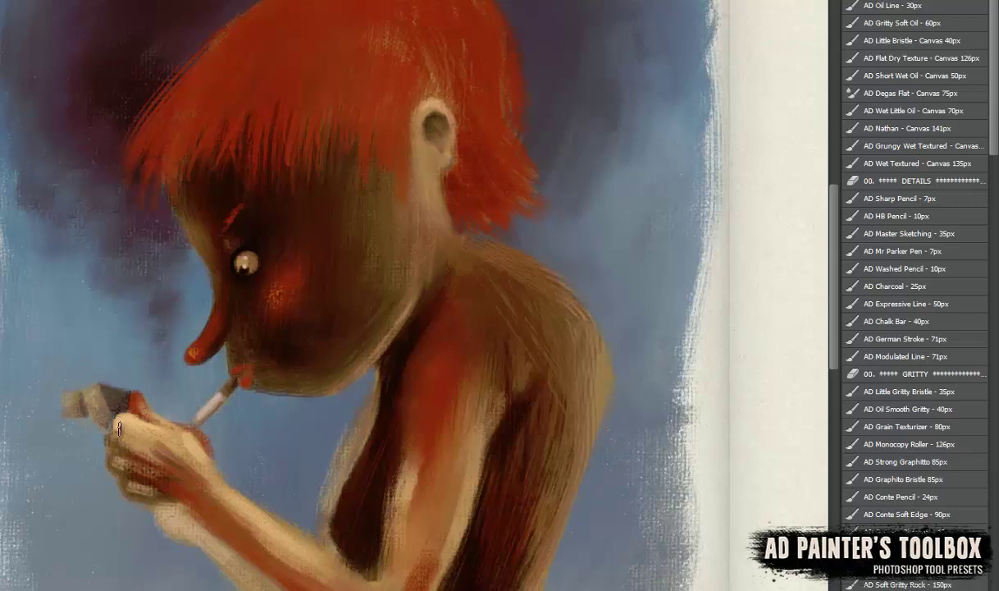
drag(119, 428, 138, 422)
mouse_move(201, 505)
mouse_down()
mouse_move(179, 400)
mouse_move(182, 426)
mouse_up()
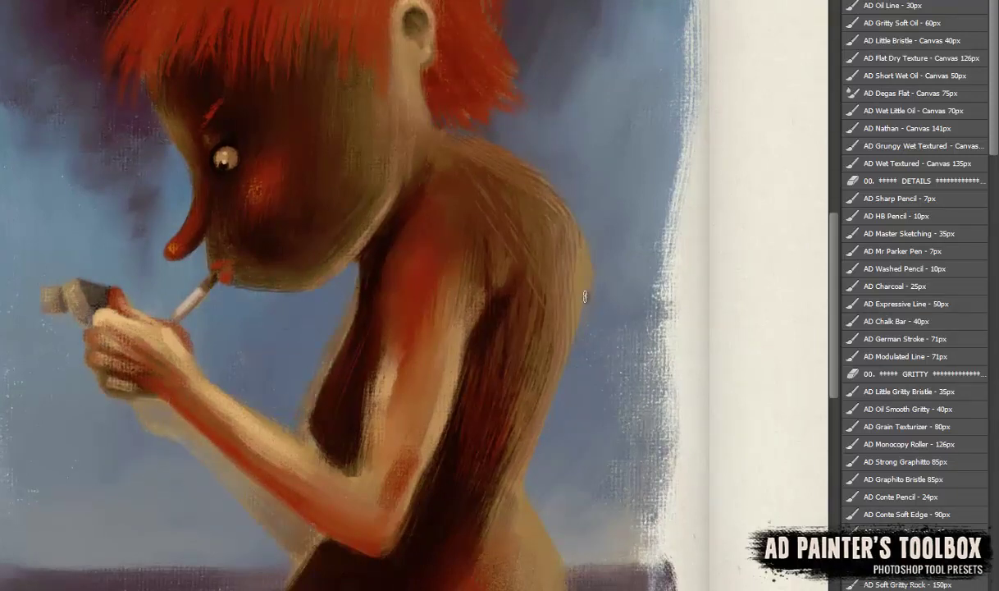
Paint warm yellow-orange light on the hip and darken the sky edge beside the back.
key(ctrl+0)
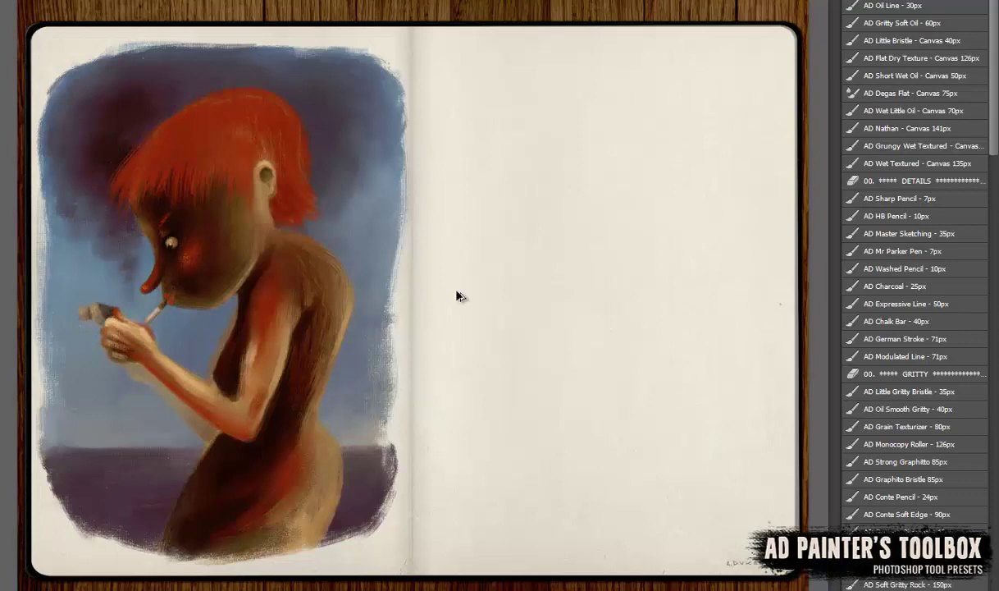
key(ctrl+1)
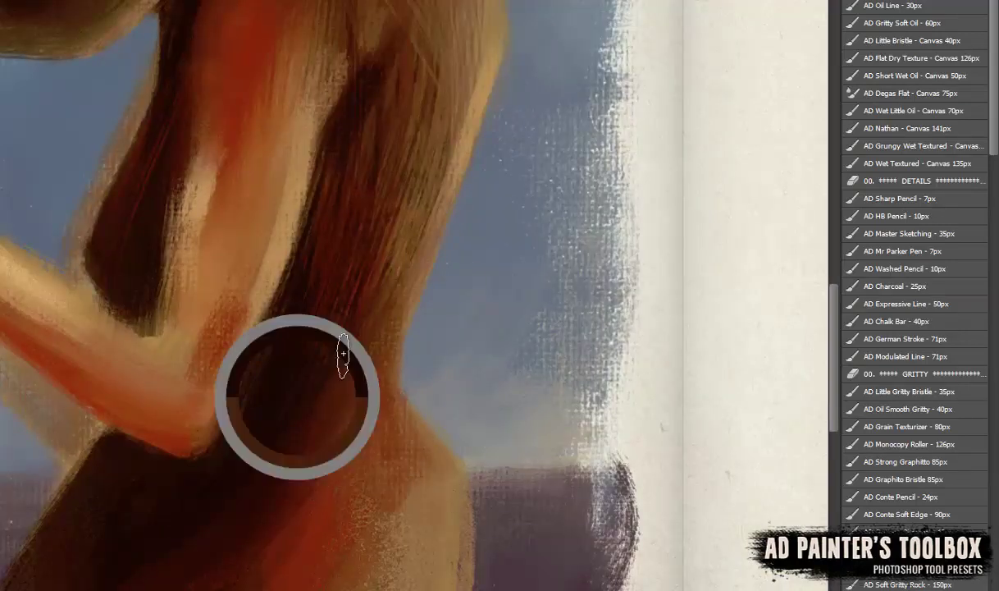
key(ctrl+0)
drag(458, 436, 423, 443)
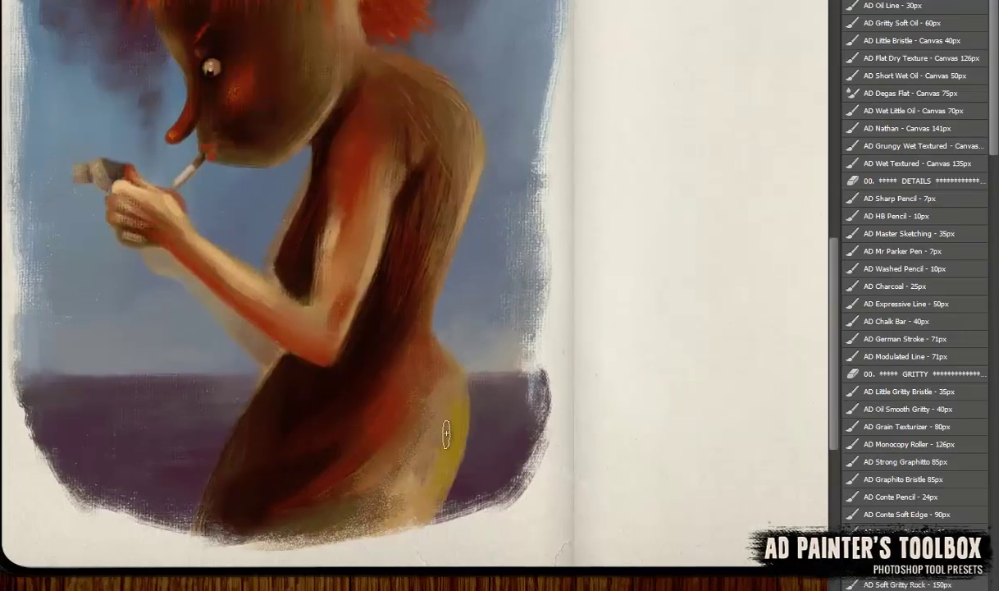
key(ctrl+minus)
drag(386, 312, 365, 431)
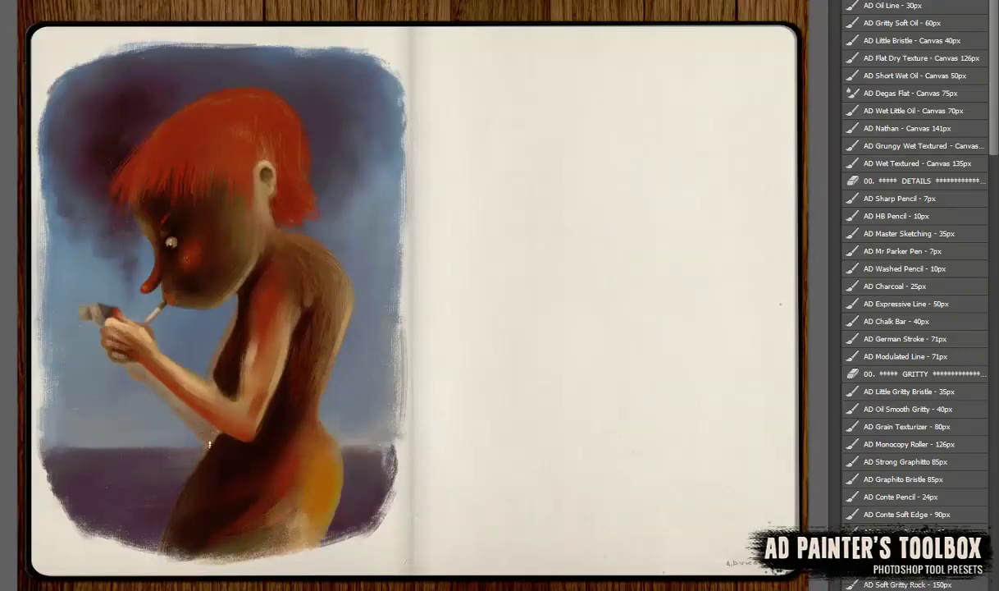
Repaint the forearm with a reddish underside and lighter tones near the elbow.
scroll(209, 444, up, 5)
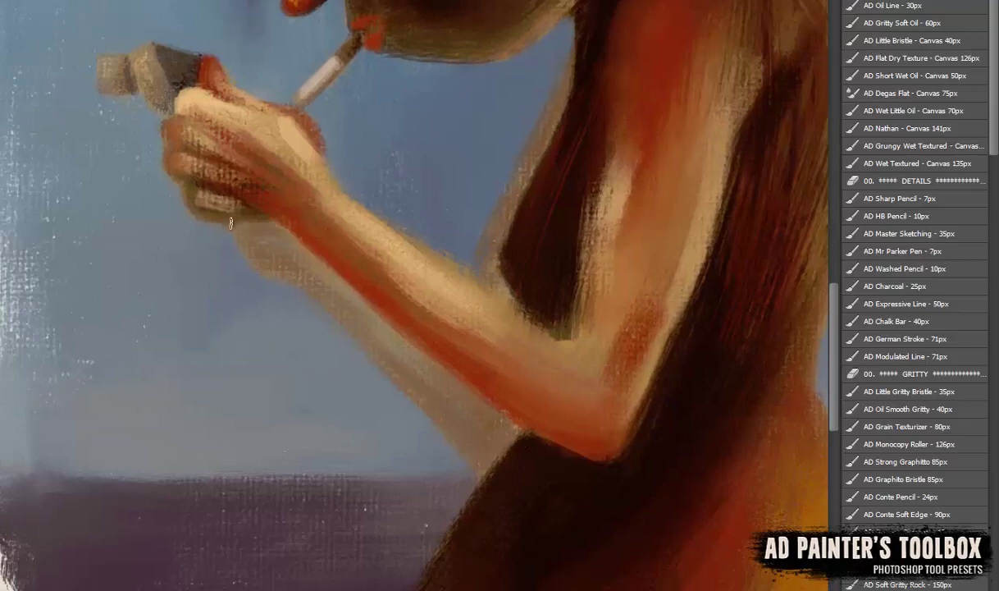
drag(231, 223, 394, 336)
mouse_move(390, 235)
mouse_down()
mouse_move(583, 330)
mouse_move(511, 254)
mouse_move(504, 281)
mouse_up()
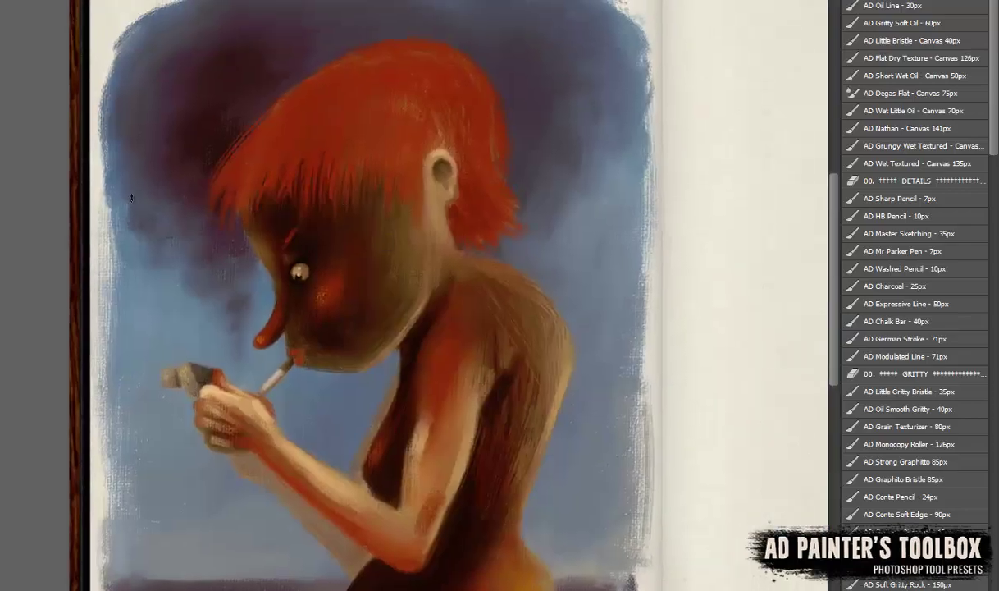
Choose a Splatters drops brush and dab paint drops over the hair, sky and body.
scroll(910, 386, down, 5)
scroll(911, 386, down, 10)
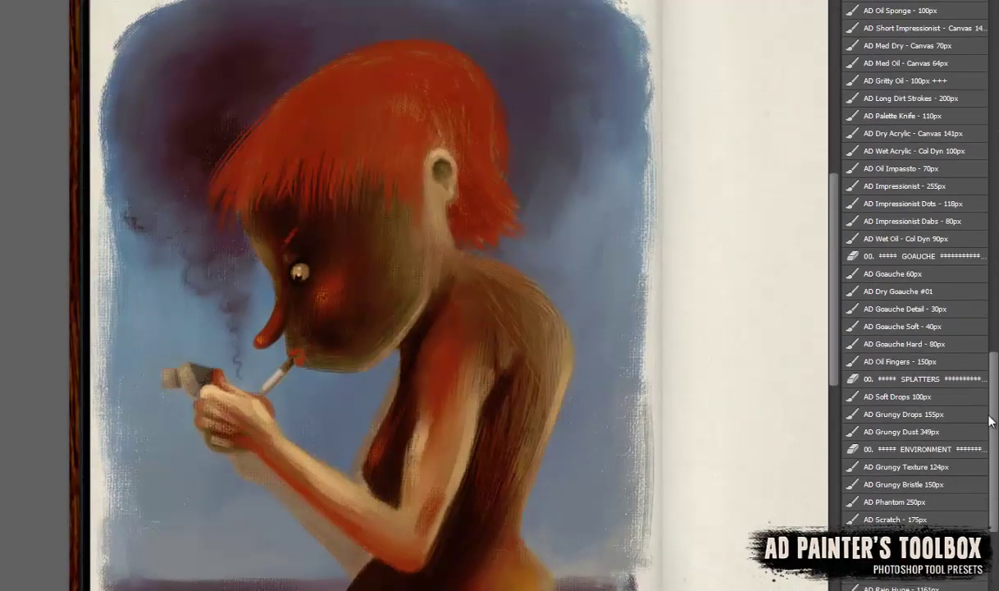
scroll(911, 385, down, 10)
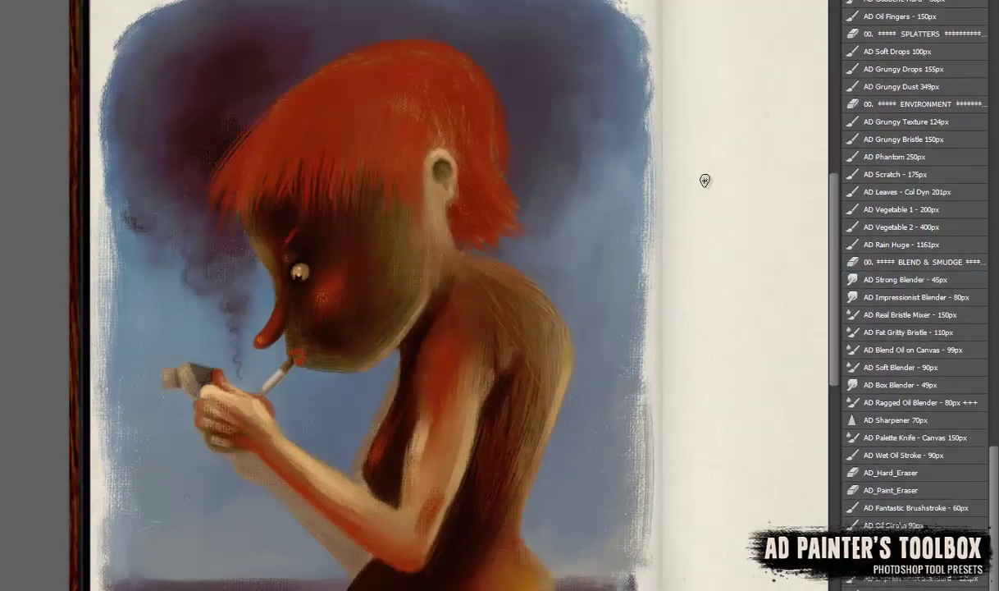
scroll(903, 339, up, 5)
click(899, 277)
drag(480, 99, 201, 139)
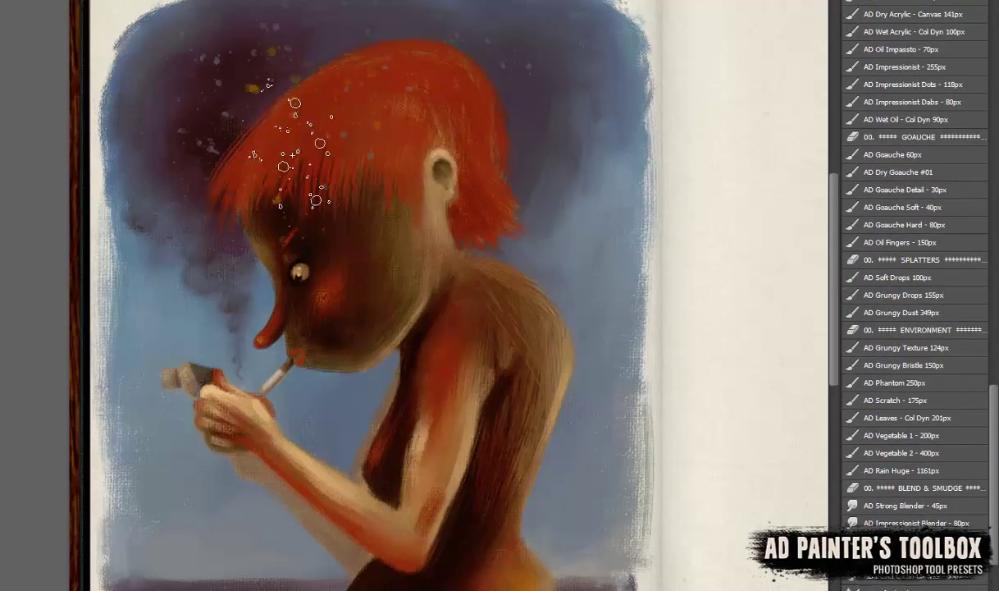
drag(246, 82, 283, 397)
drag(493, 65, 443, 246)
drag(509, 410, 246, 525)
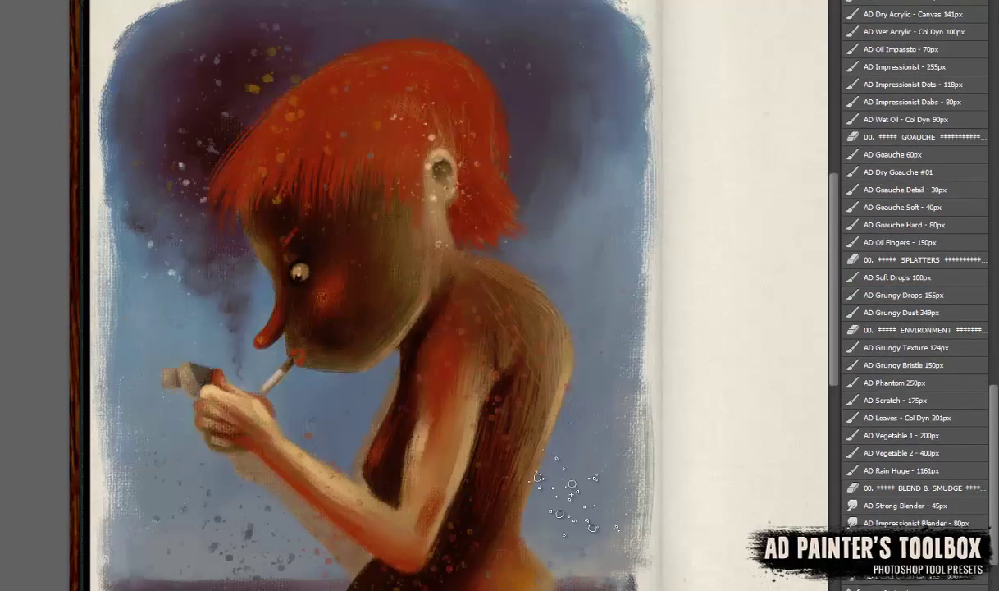
drag(995, 410, 994, 238)
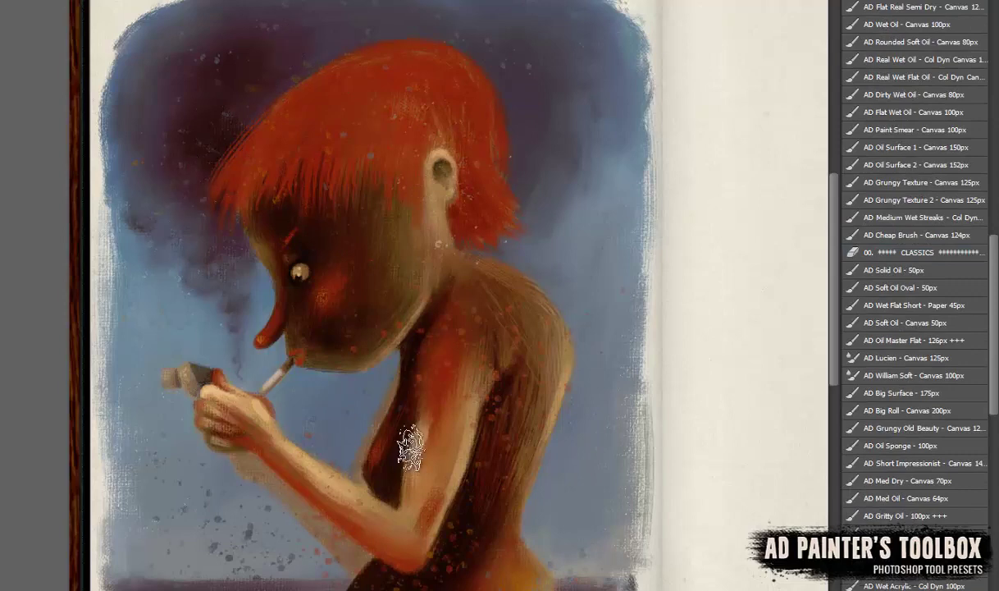
scroll(328, 492, down, 3)
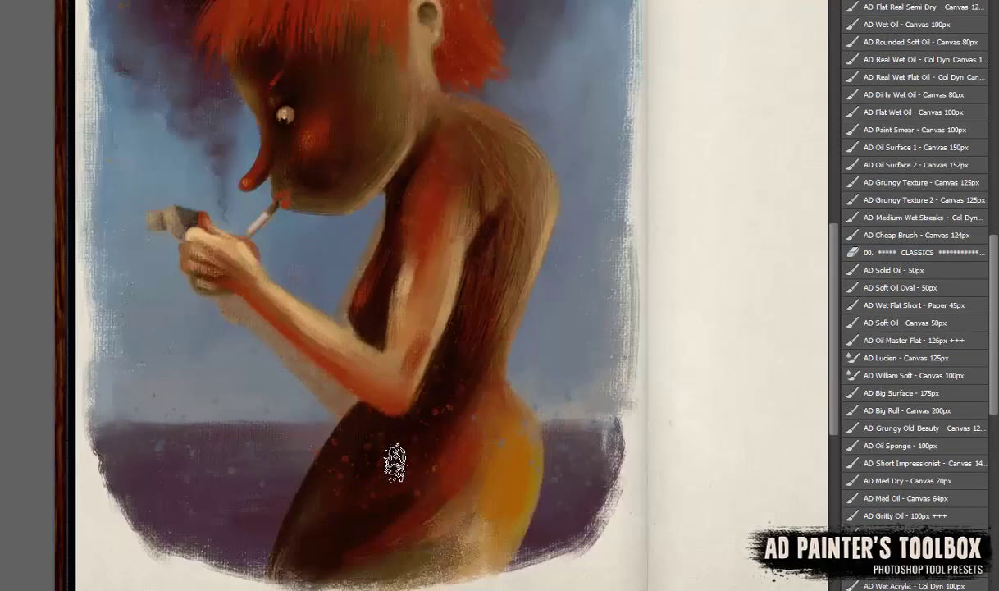
scroll(443, 138, up, 3)
Darken the back and shoulder shading, the forearm's underside and the lower hand and wrist.
scroll(857, 233, down, 5)
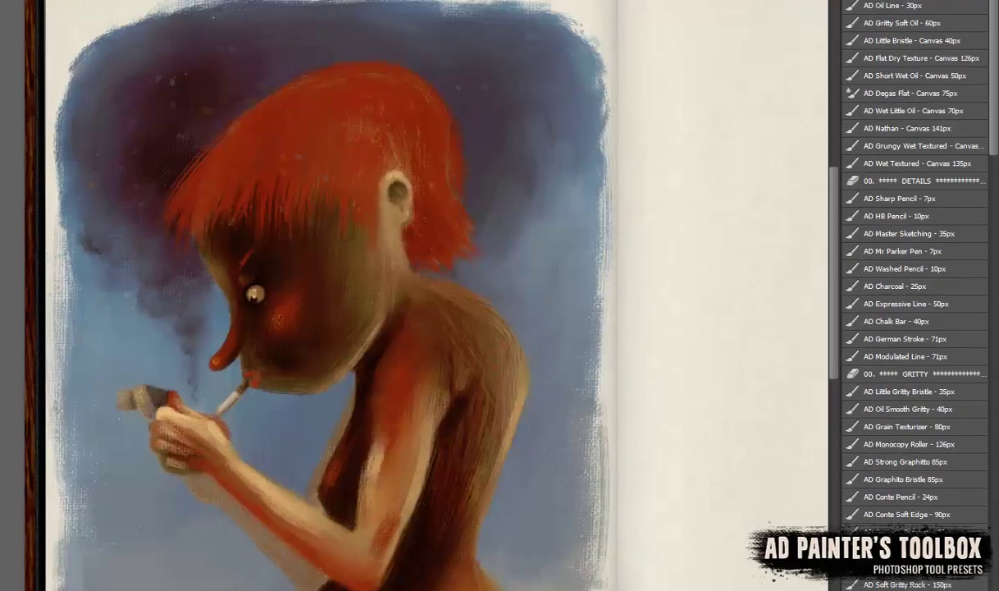
scroll(376, 297, up, 2)
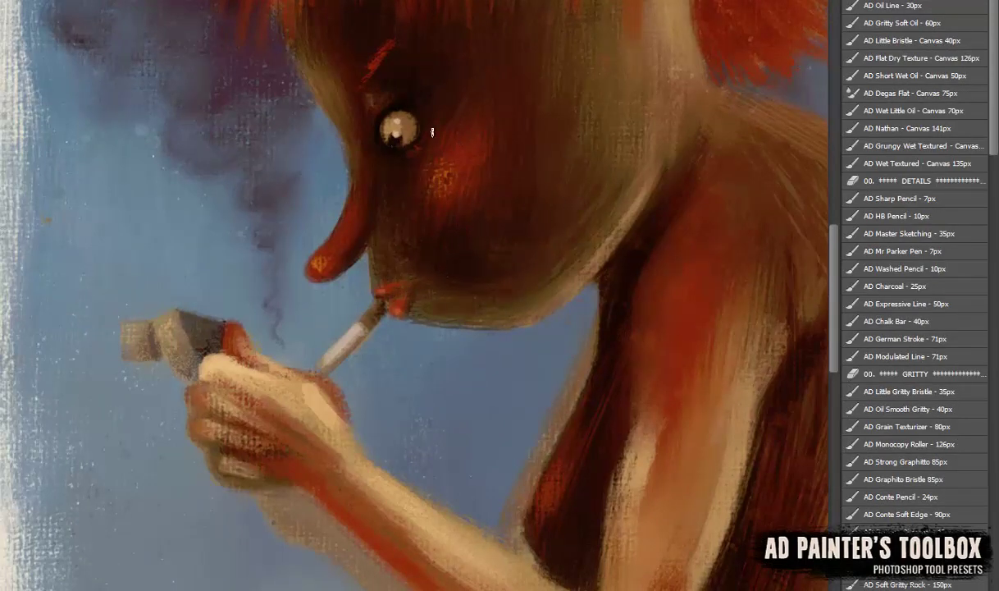
scroll(371, 102, down, 5)
scroll(410, 246, up, 3)
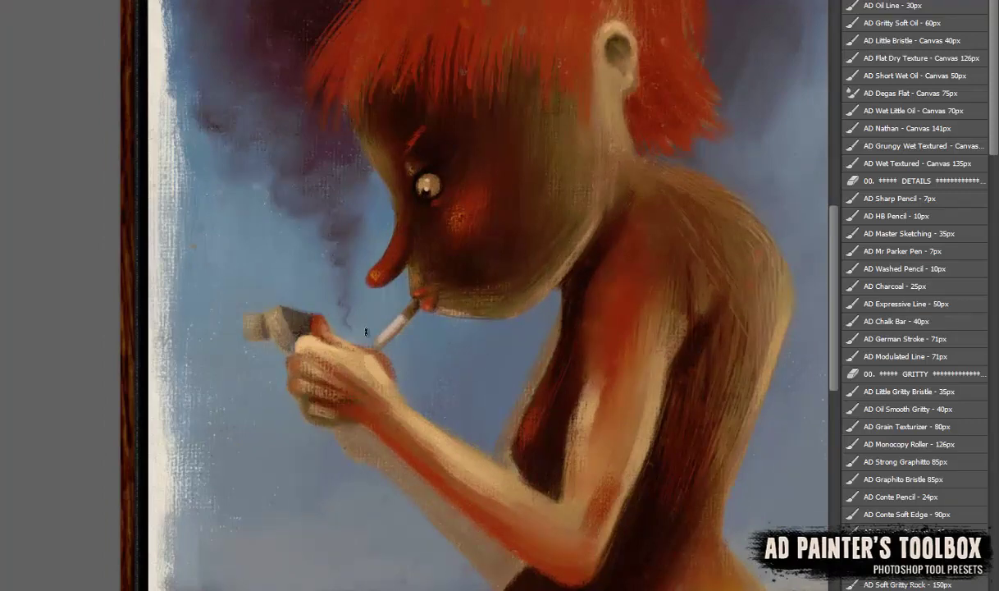
alt+click(452, 383)
scroll(515, 294, up, 5)
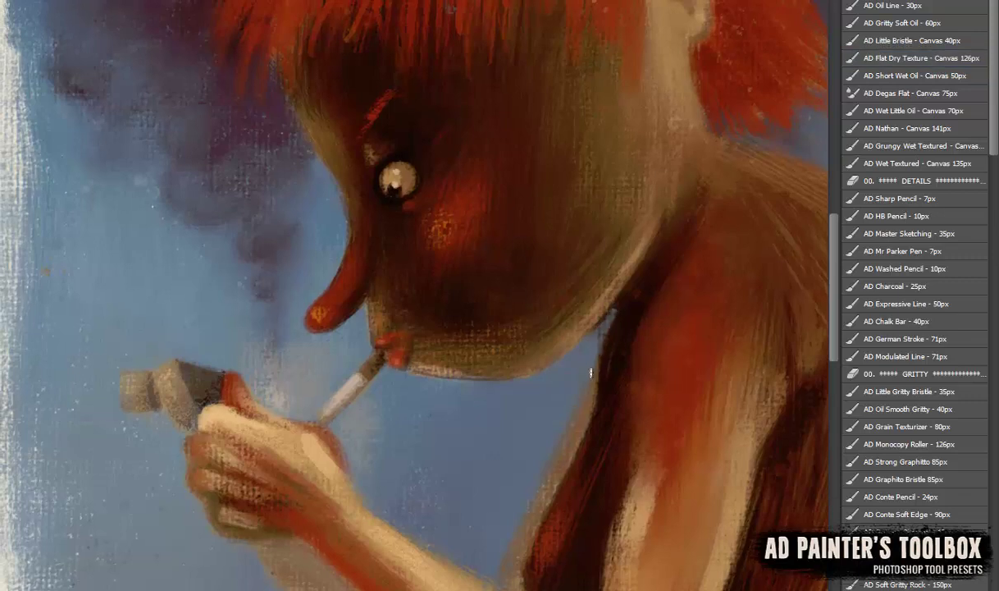
scroll(569, 315, down, 3)
drag(569, 315, 532, 318)
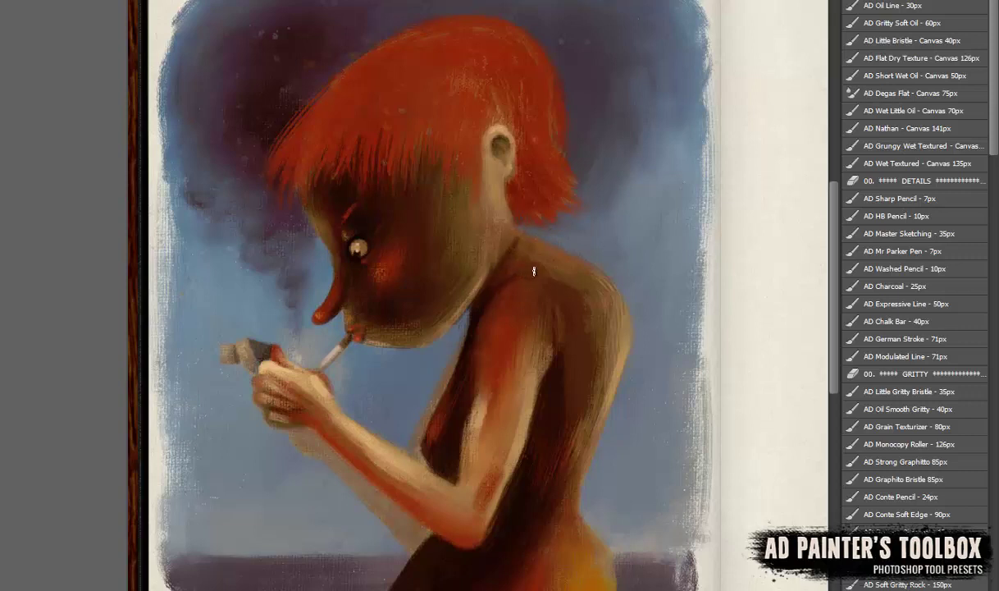
mouse_move(520, 286)
mouse_down()
mouse_move(555, 339)
mouse_move(629, 285)
mouse_move(471, 312)
mouse_move(410, 450)
mouse_up()
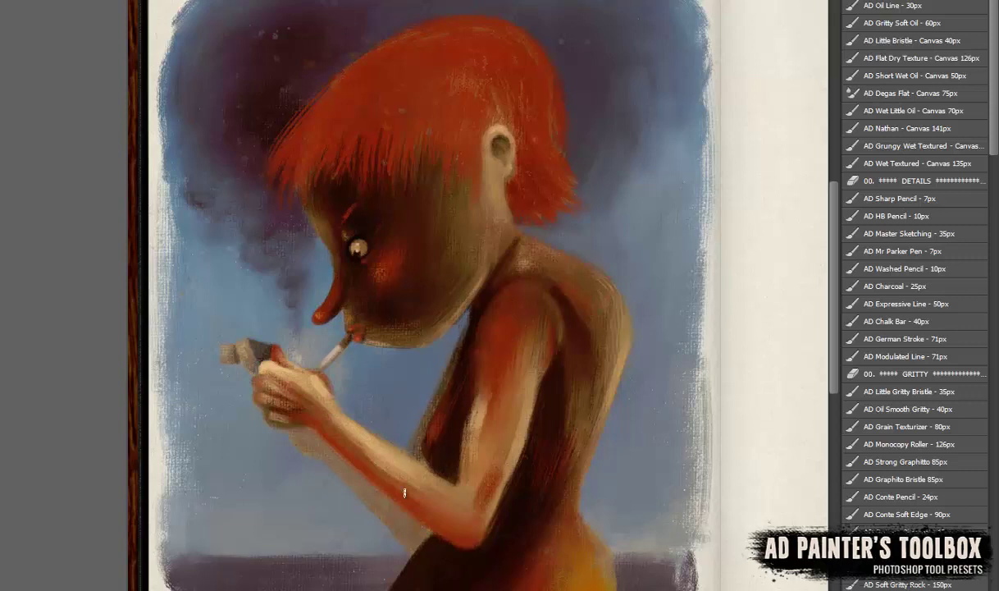
drag(405, 492, 404, 522)
drag(338, 473, 306, 428)
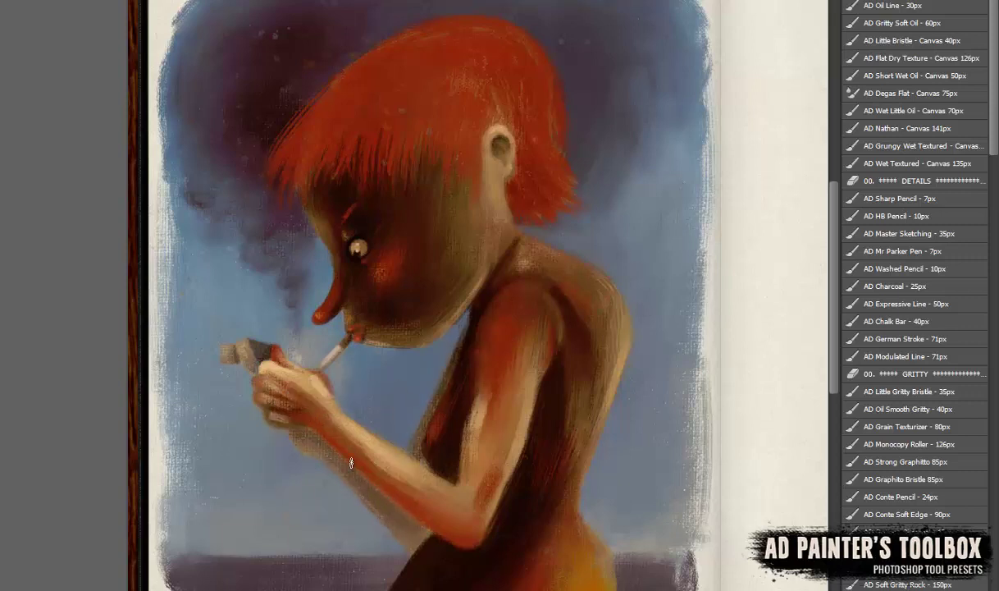
Paint dark strokes on the neck below the ear, undoing a stray stroke on the ear edge.
key(ctrl+0)
scroll(415, 239, up, 5)
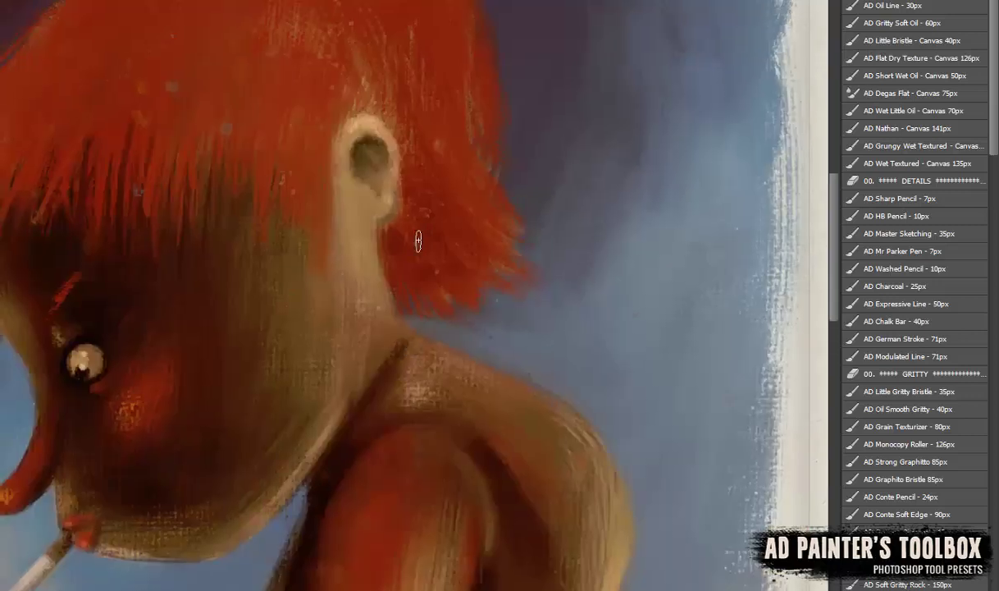
mouse_move(415, 238)
mouse_down()
mouse_move(328, 296)
mouse_move(371, 273)
mouse_move(313, 356)
mouse_up()
drag(328, 287, 328, 364)
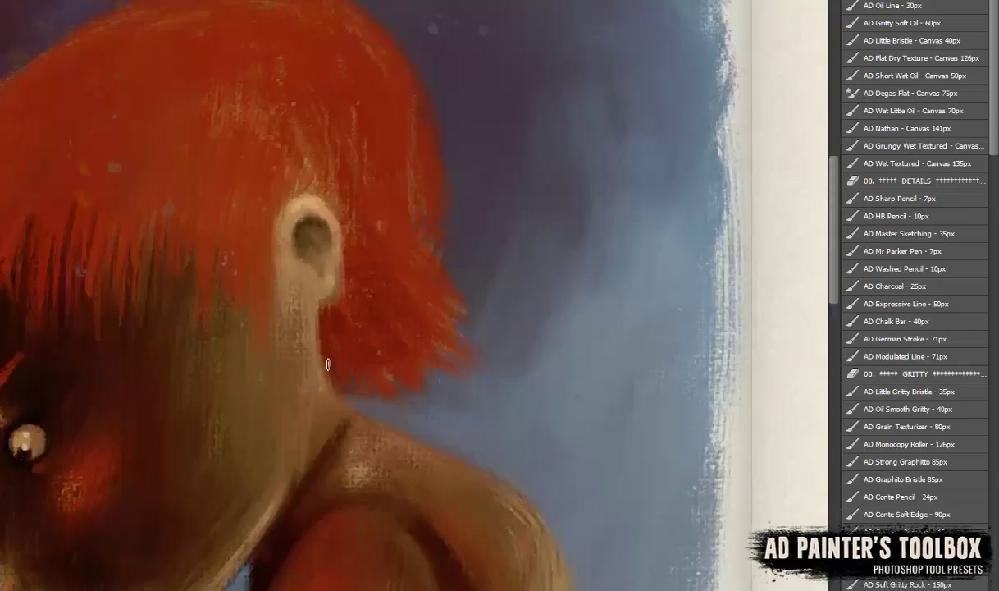
drag(360, 149, 515, 198)
alt+click(465, 308)
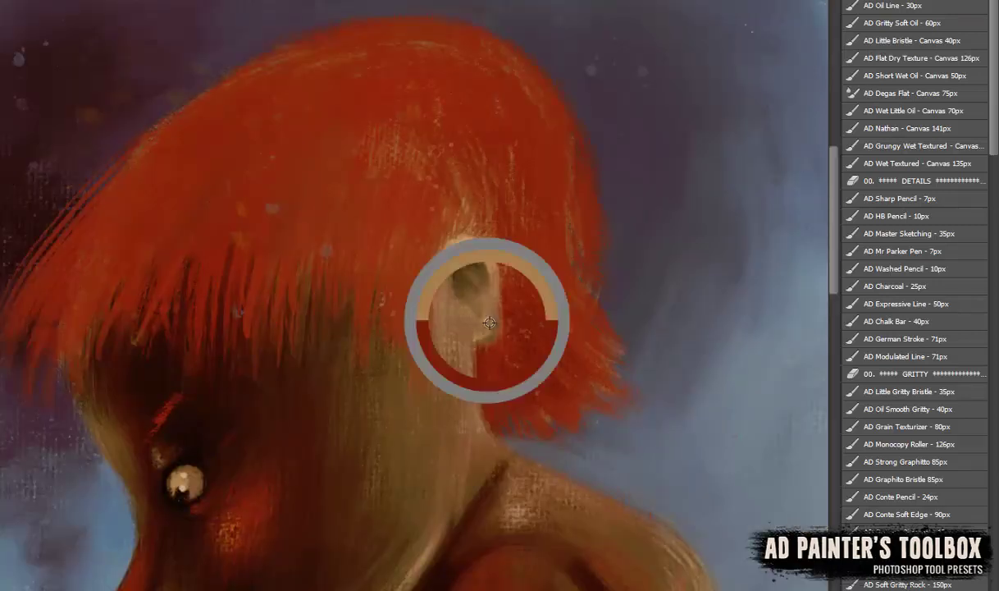
alt+click(428, 223)
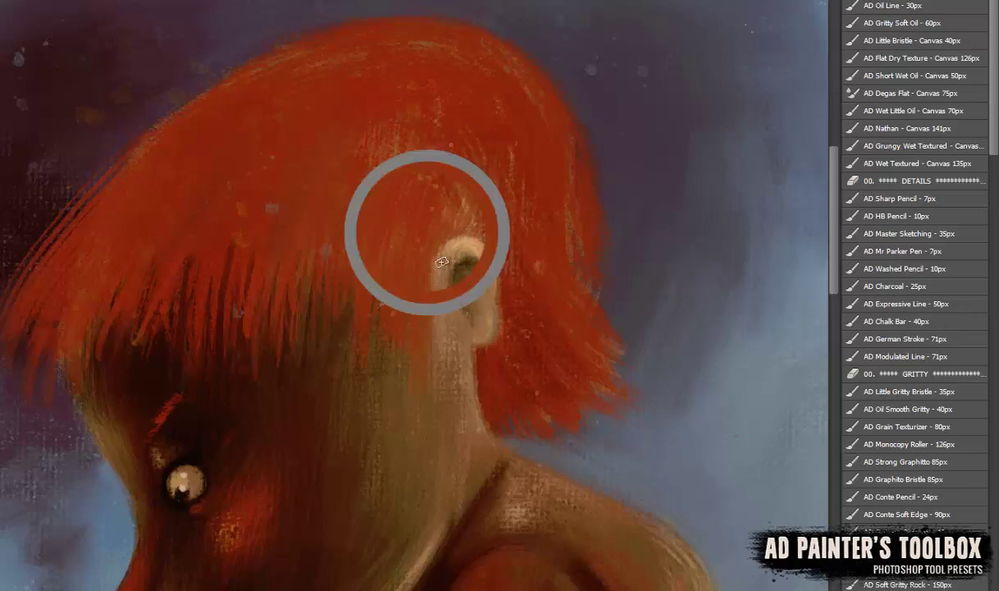
drag(431, 352, 426, 250)
key(ctrl+z)
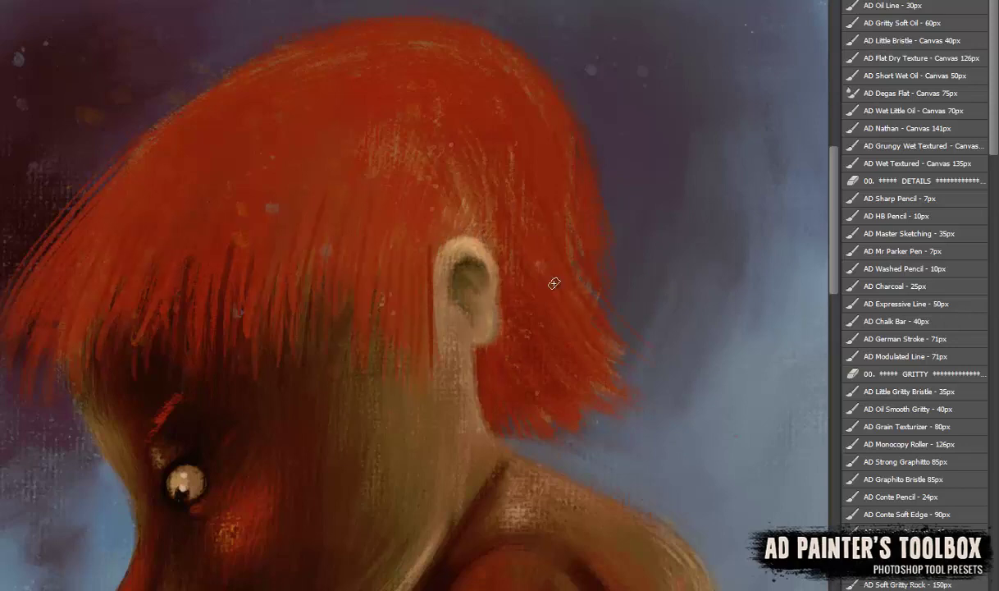
key(ctrl+0)
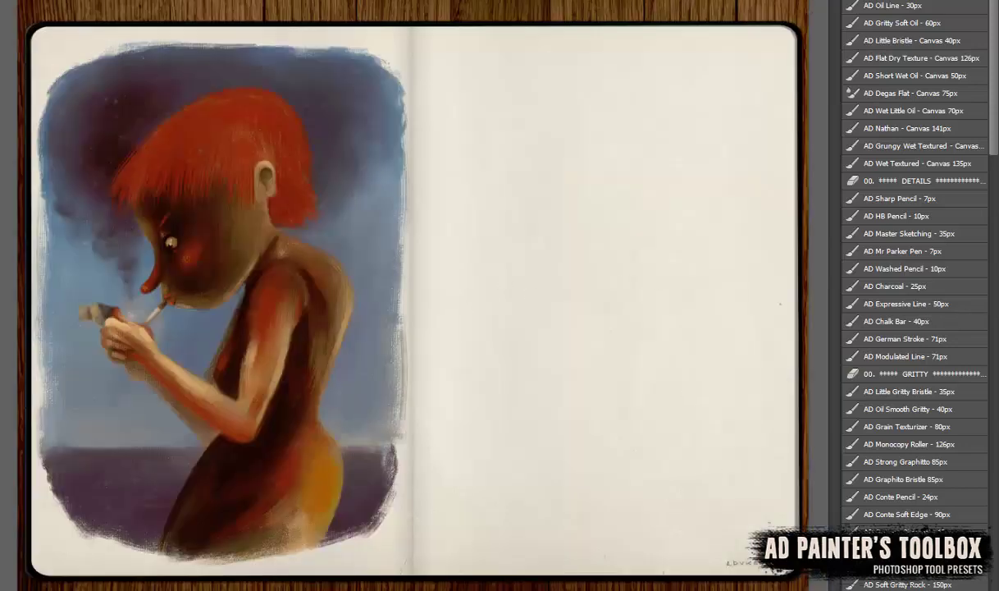